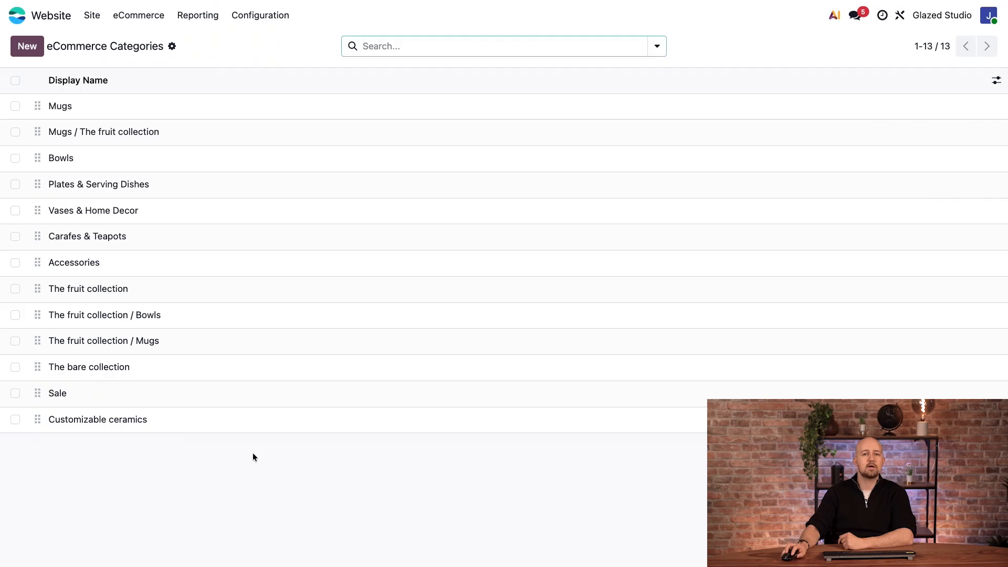
Create a new eCommerce category named Spoon rest with Accessories as its parent
click(26, 55)
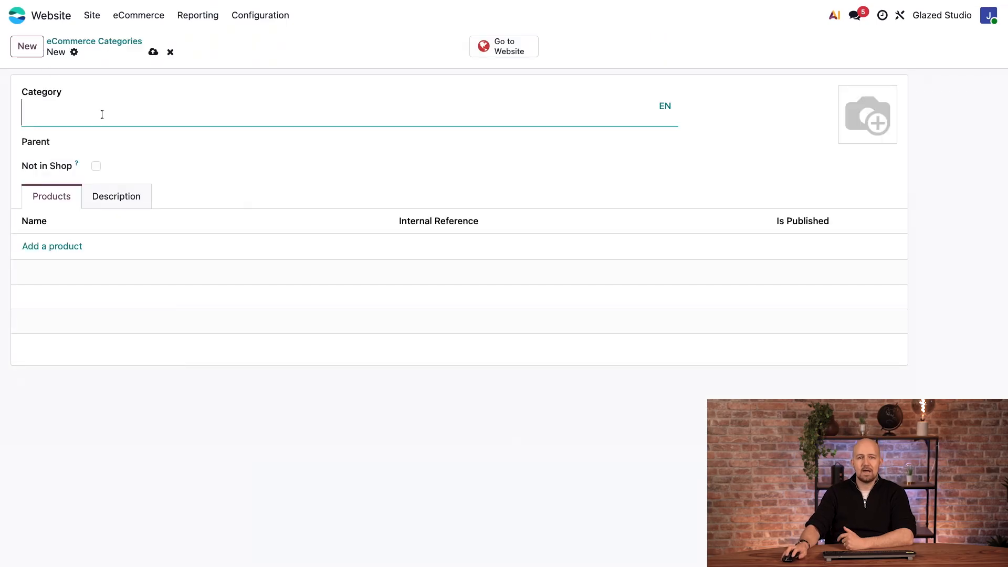
text(Spoon rest)
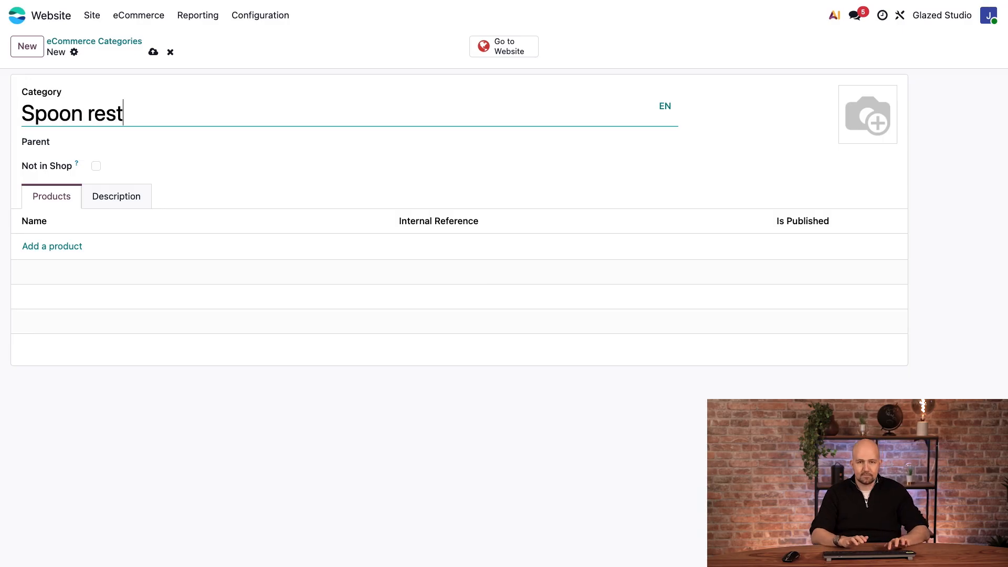
click(117, 142)
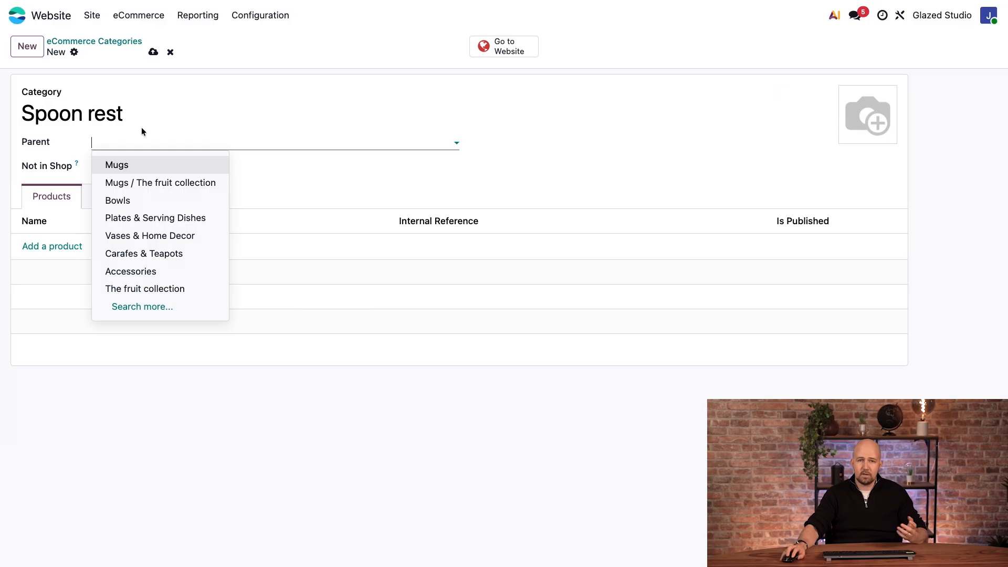
click(152, 271)
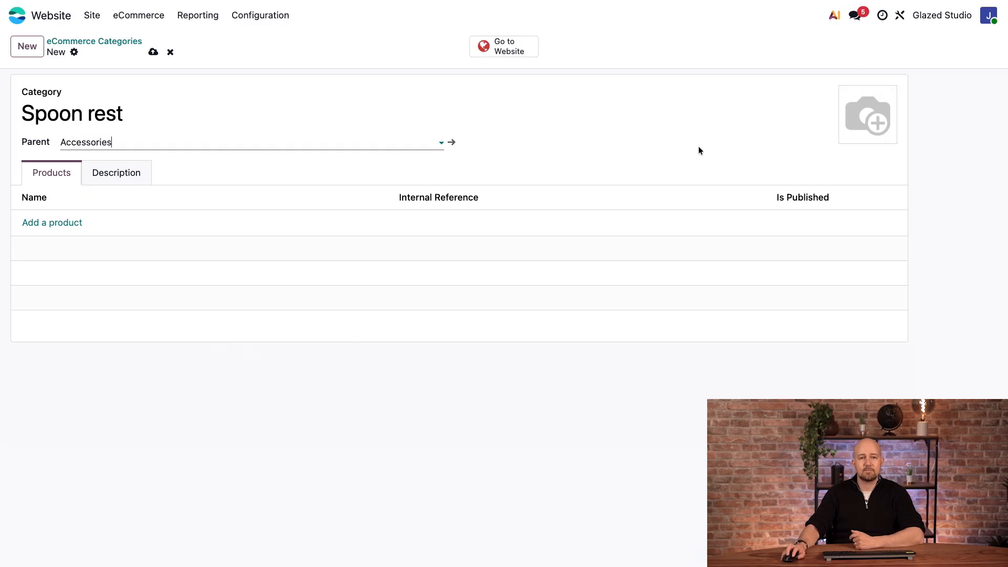
Upload Spoon rest first.png as the new category's thumbnail image
click(849, 133)
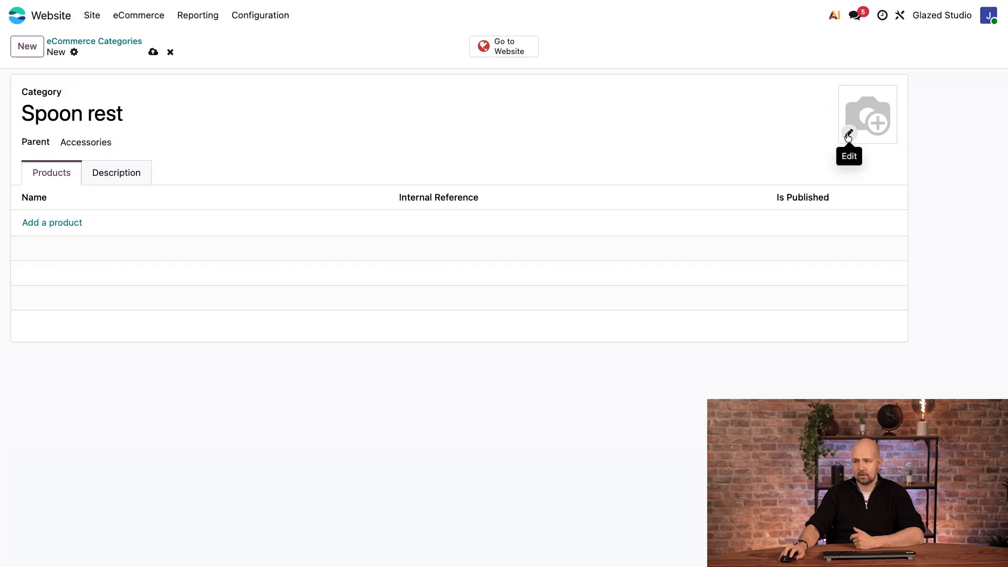
click(554, 232)
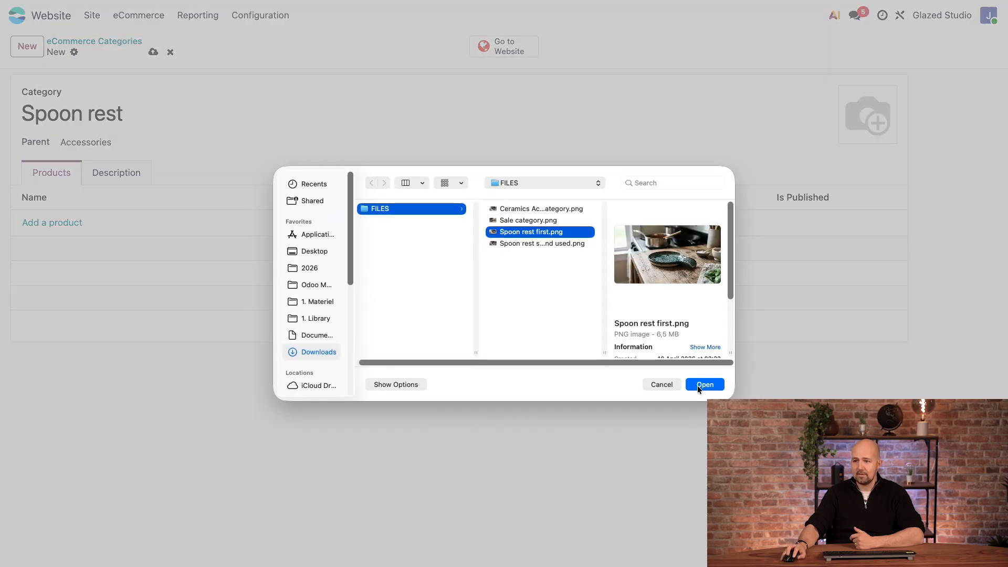
click(696, 383)
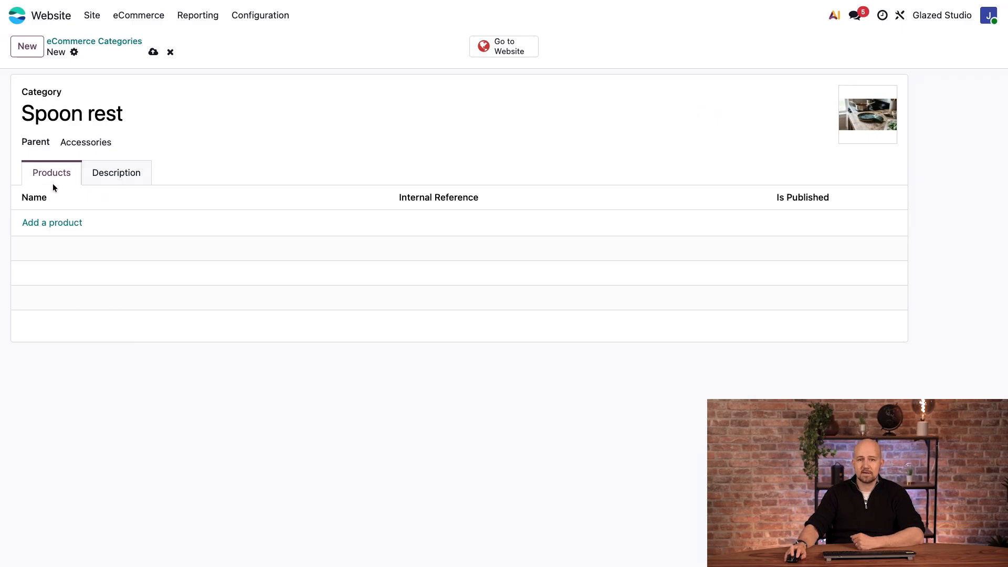
Enter "Artisan-made fine ceramics" as the Spoon rest category's description
click(117, 173)
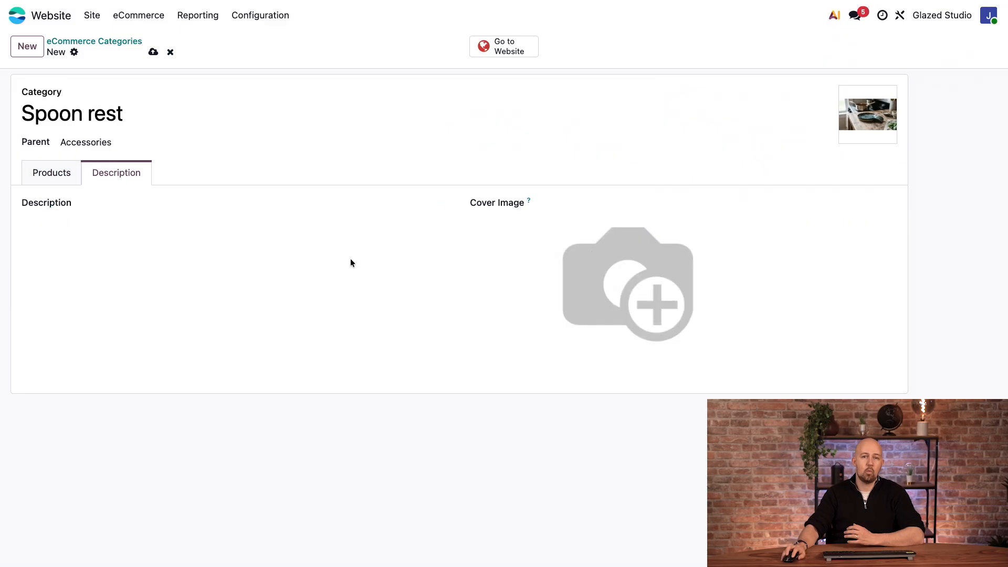
click(98, 205)
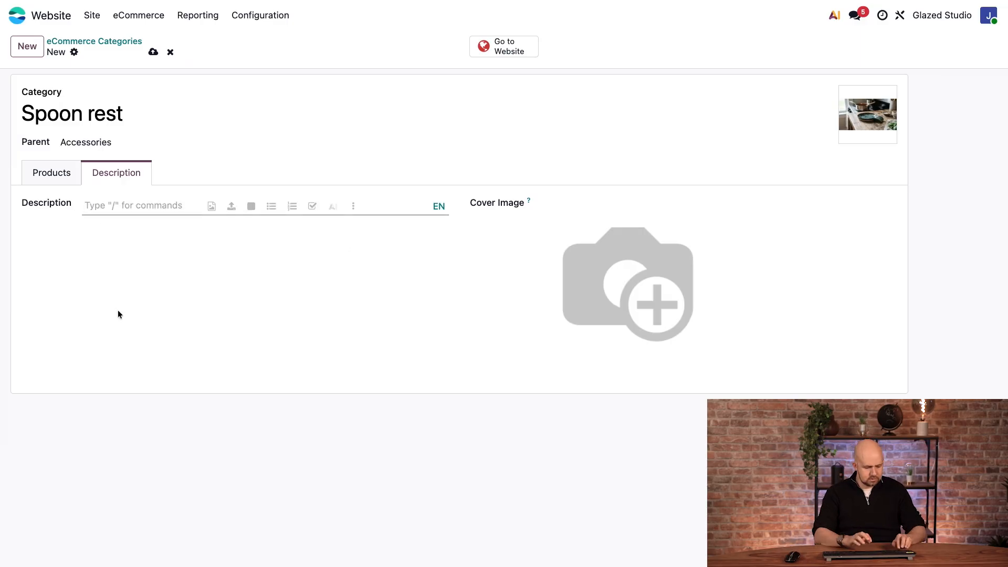
text(Artisan-made fine cera)
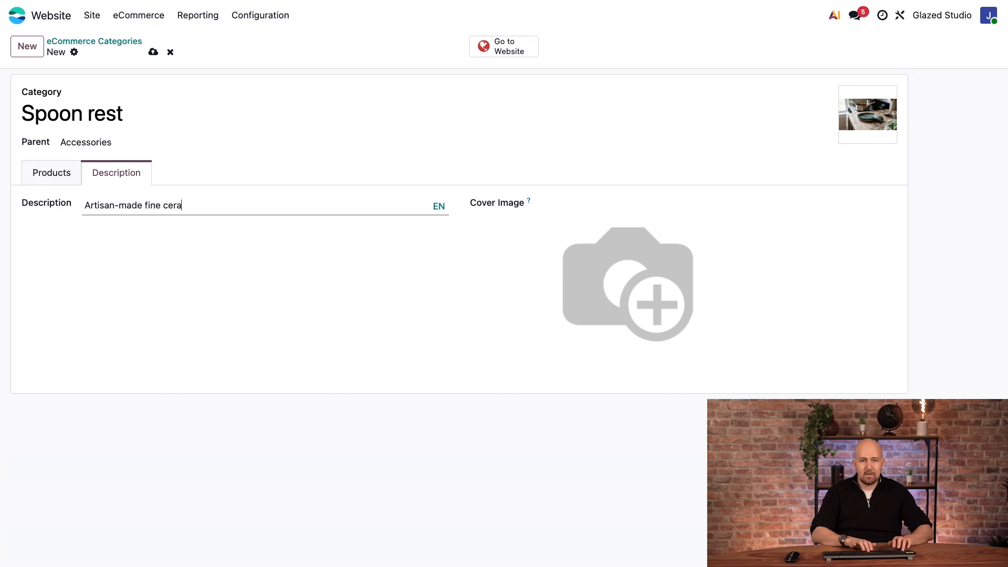
text(mics)
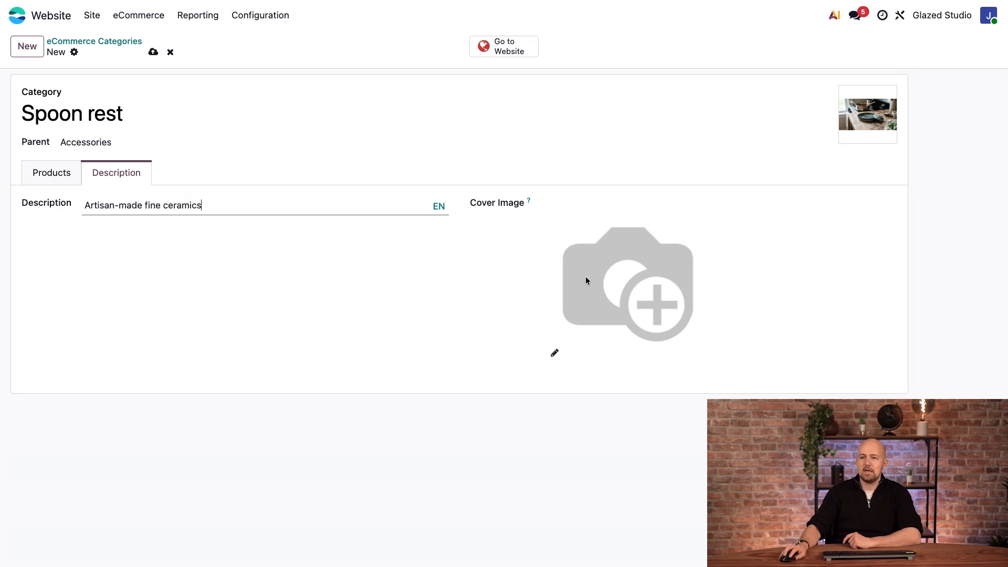
Upload Spoon rest first.png as the category's cover image and save the category
click(555, 355)
click(546, 231)
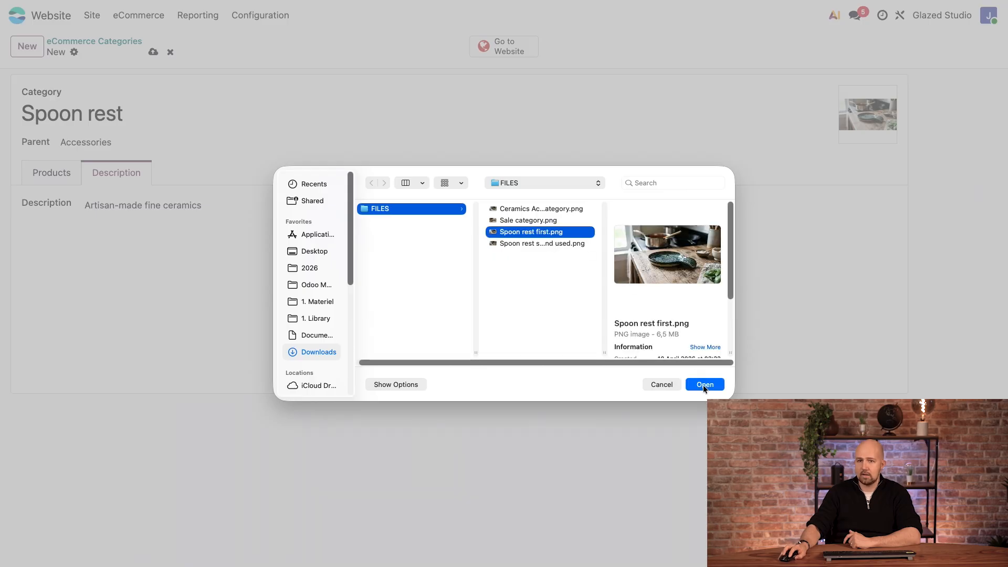
click(704, 384)
click(151, 54)
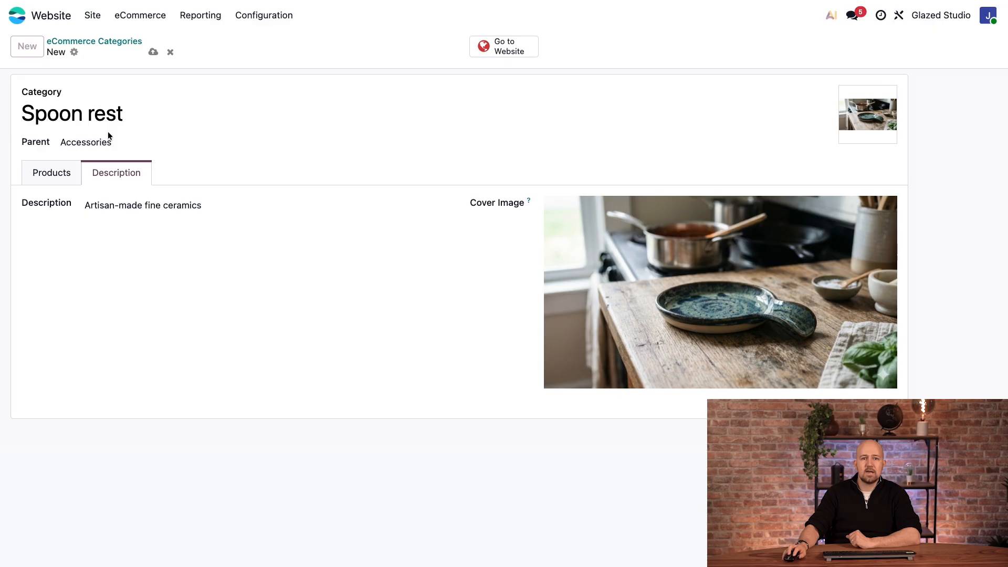
Return to the eCommerce categories list and move Accessories / Spoon rest directly below Accessories
click(101, 45)
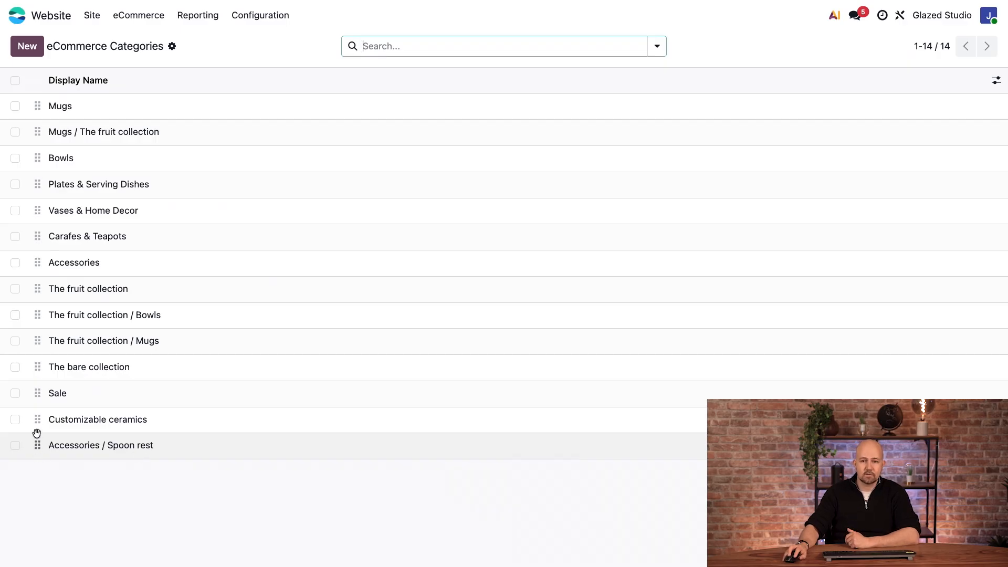
drag(36, 445, 17, 285)
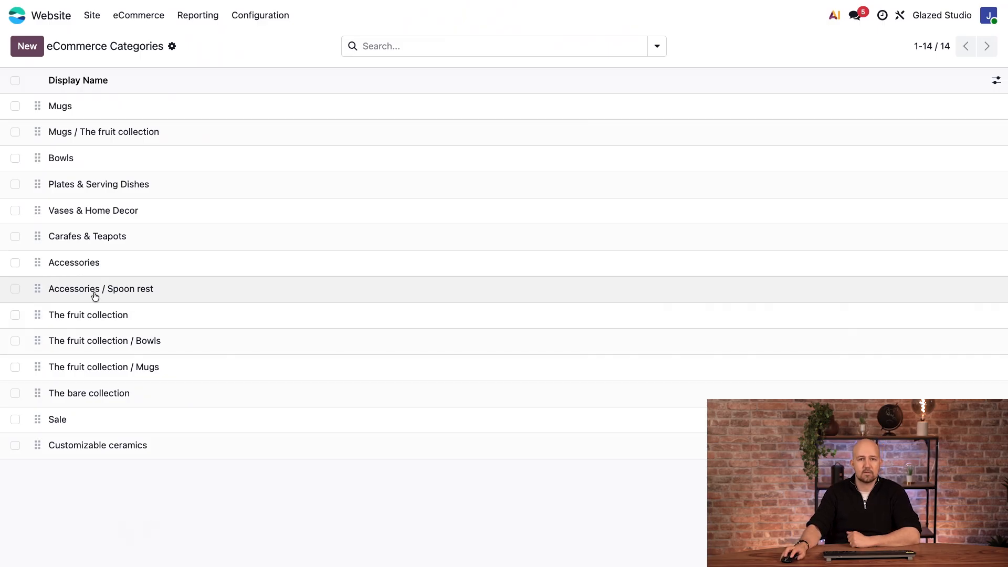
Look at the list of products that can be added to the Spoon rest category, then close it without selecting any
click(95, 295)
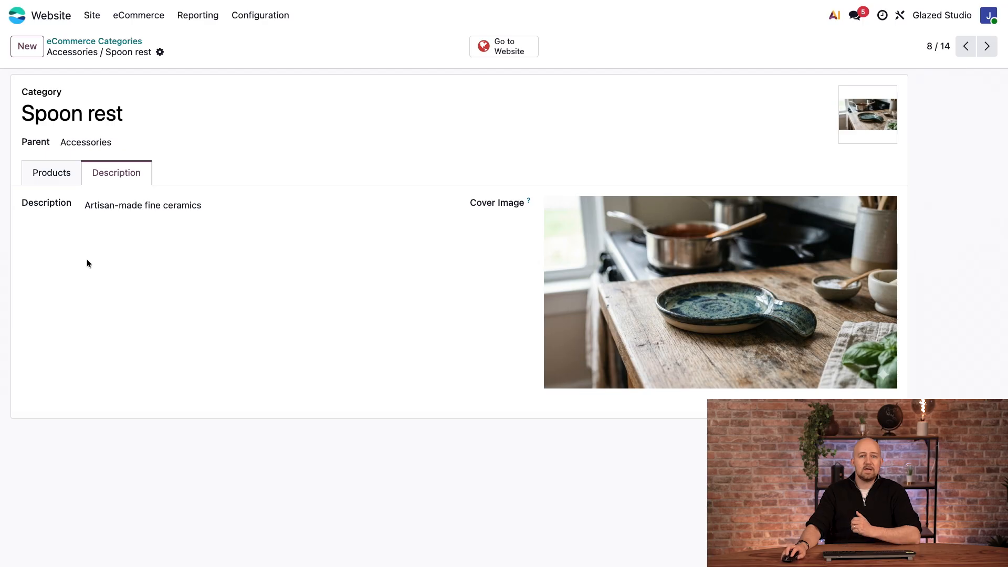
click(60, 170)
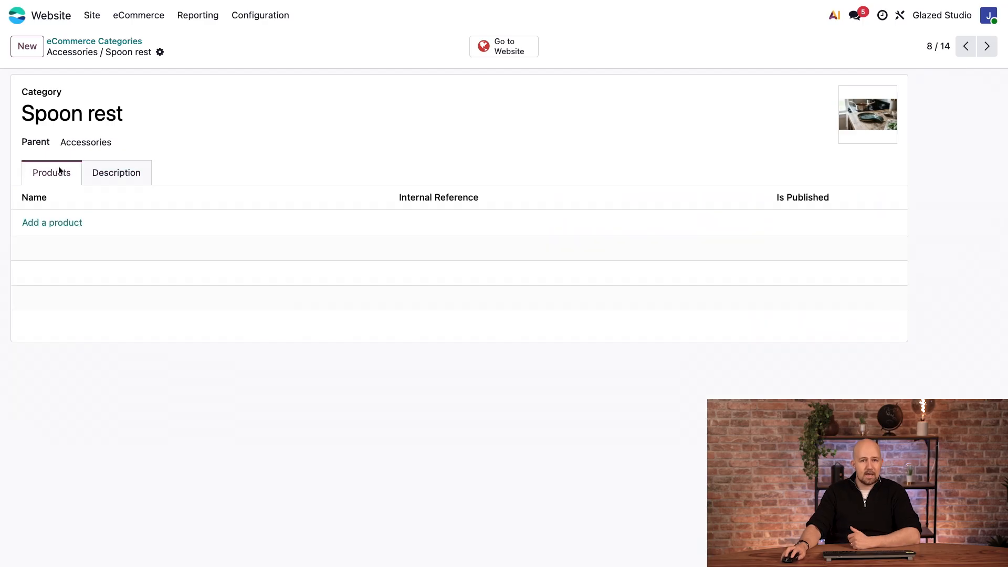
click(50, 225)
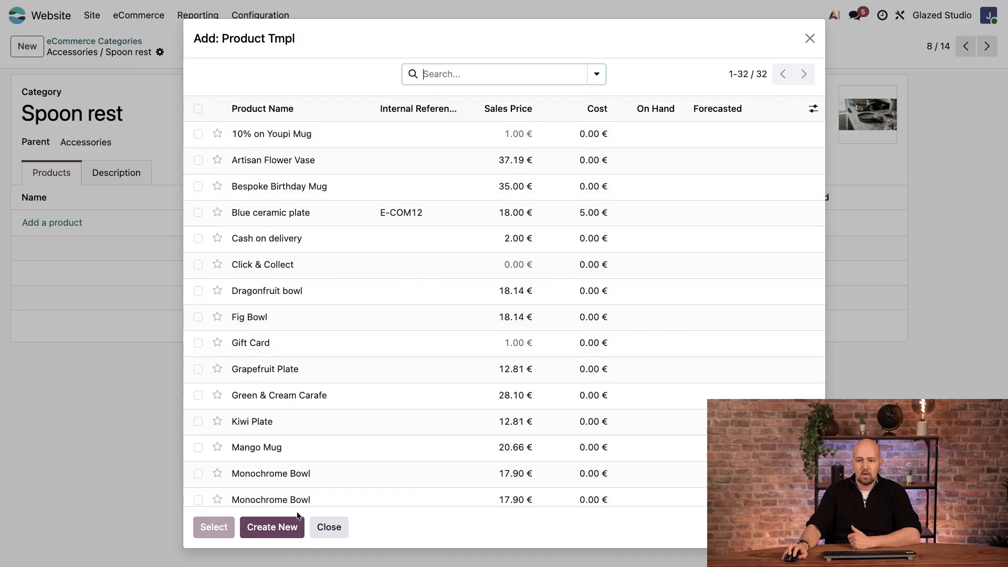
click(333, 529)
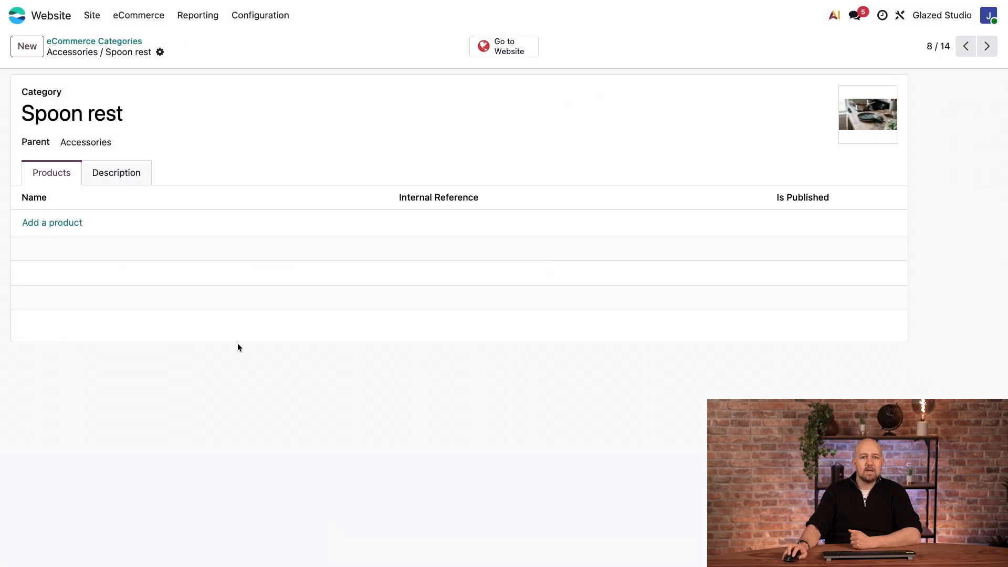
Go to the eCommerce products, remove the Published filter and open the Spoon rest product
click(138, 15)
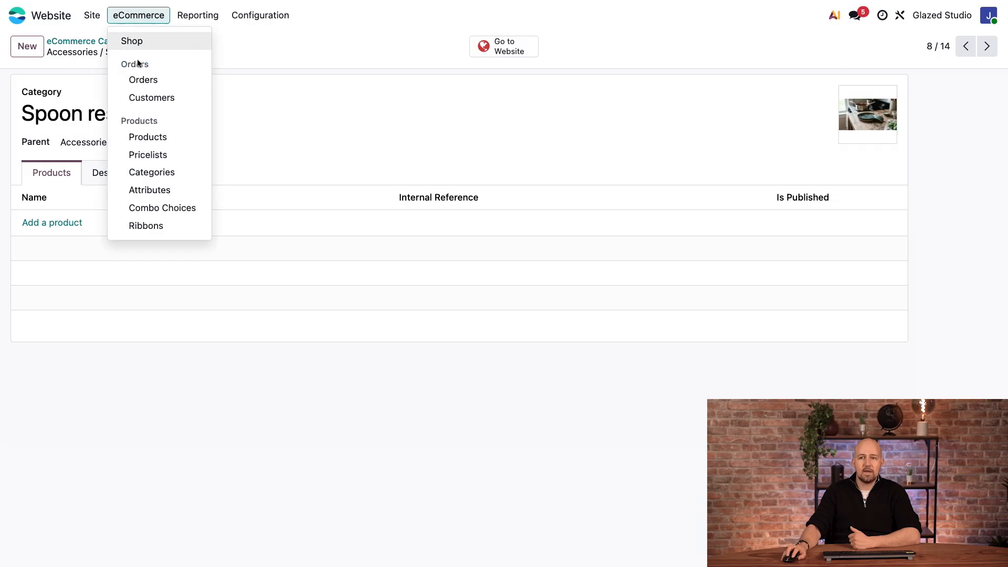
click(148, 137)
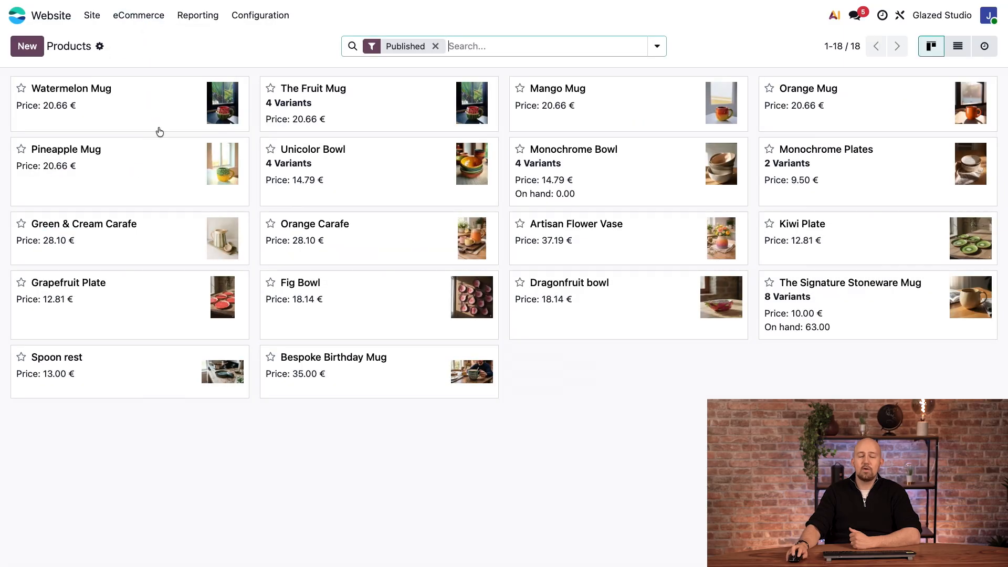
click(436, 46)
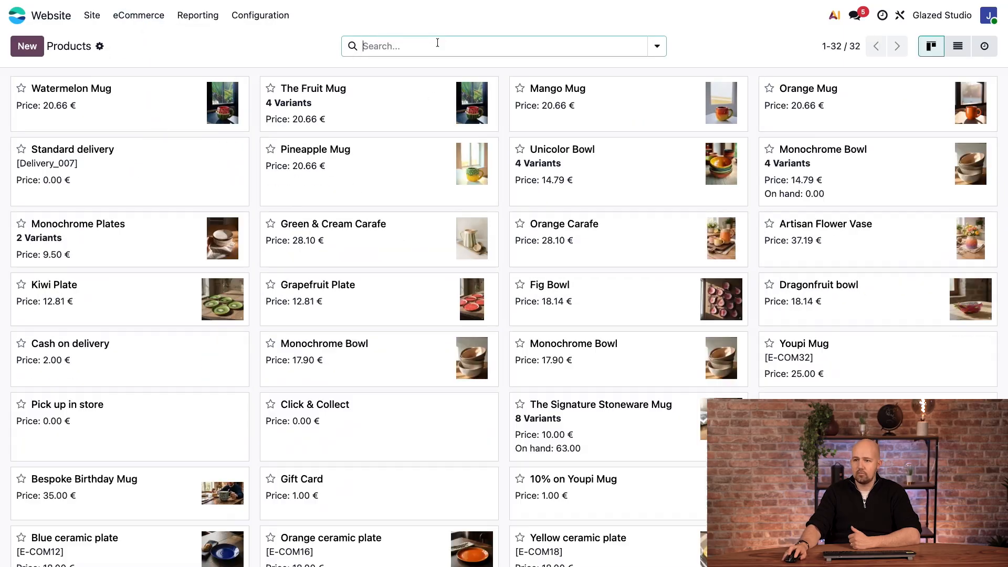
scroll(591, 328, down, 1)
click(805, 382)
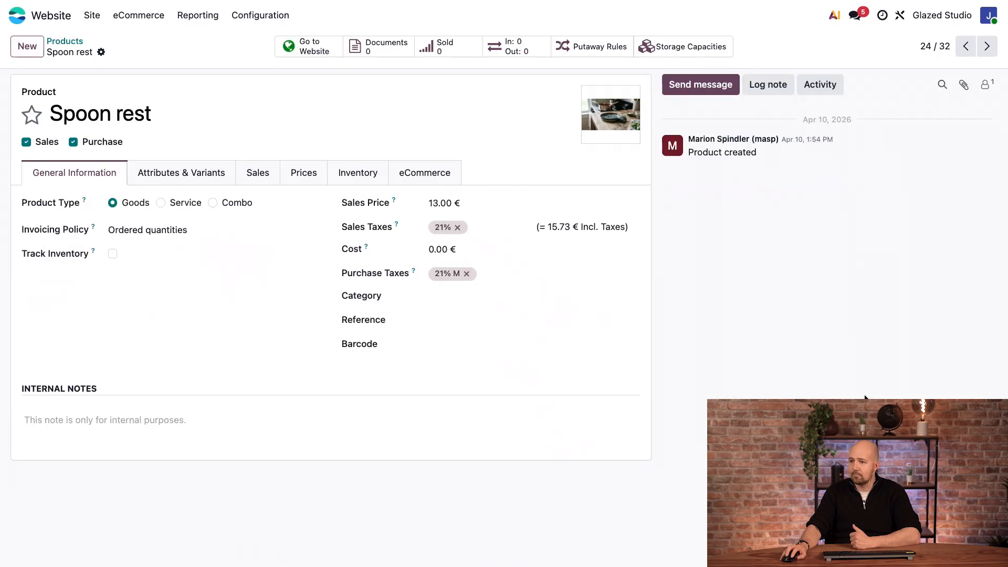
Assign the Accessories / Spoon rest category to the product in its eCommerce settings
click(424, 180)
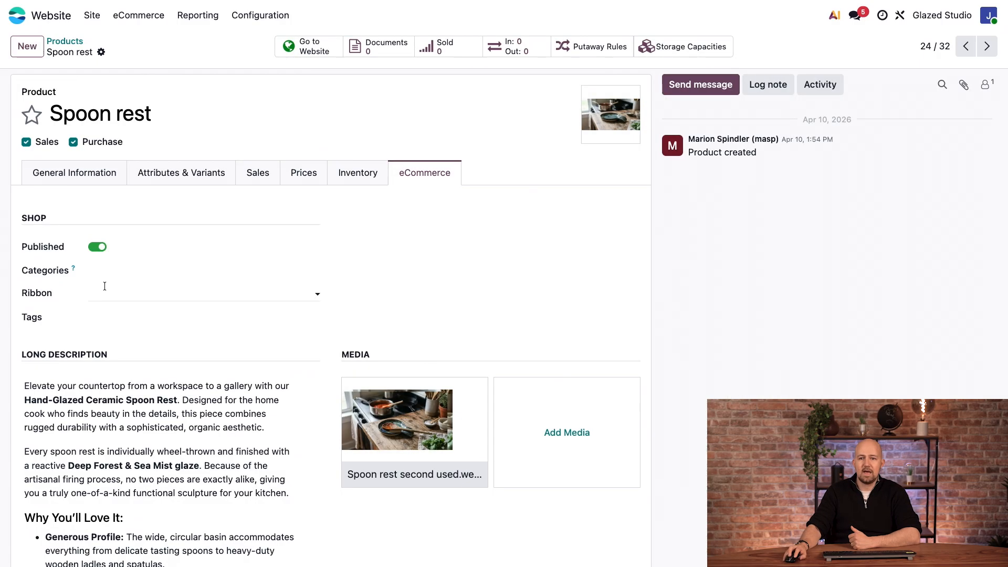
click(113, 272)
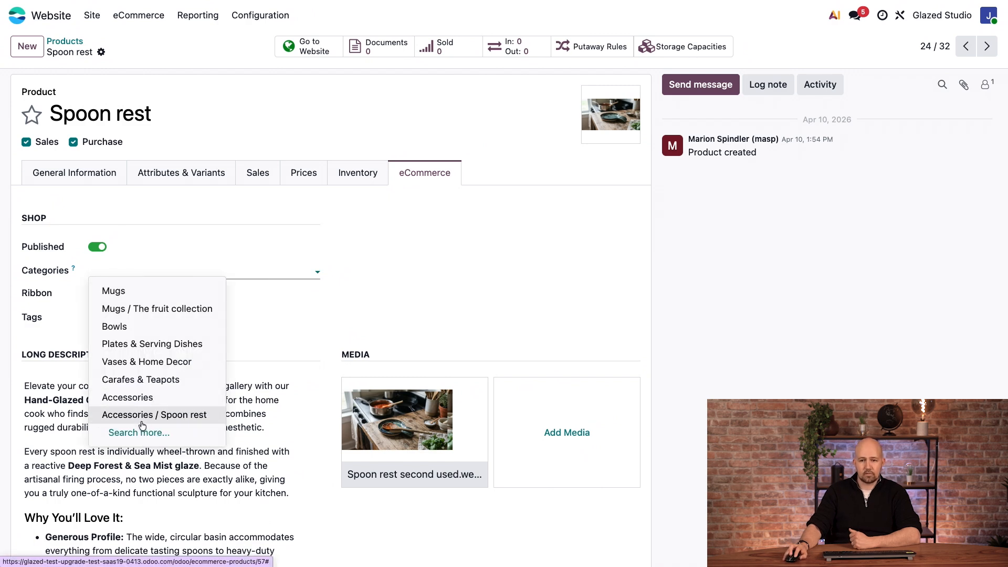
click(167, 416)
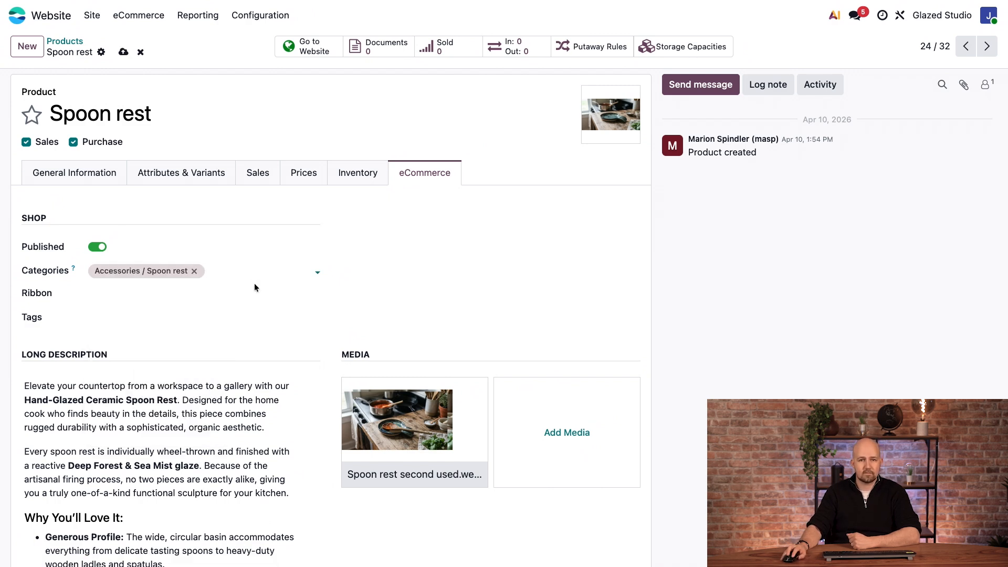
View the full list of categories available for the product, then close it without adding another
click(217, 270)
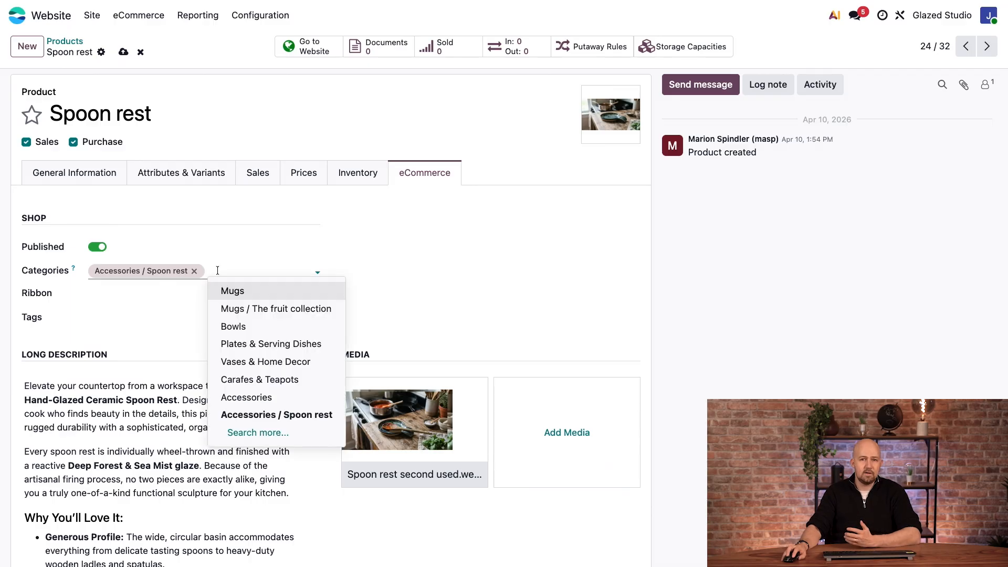
click(278, 433)
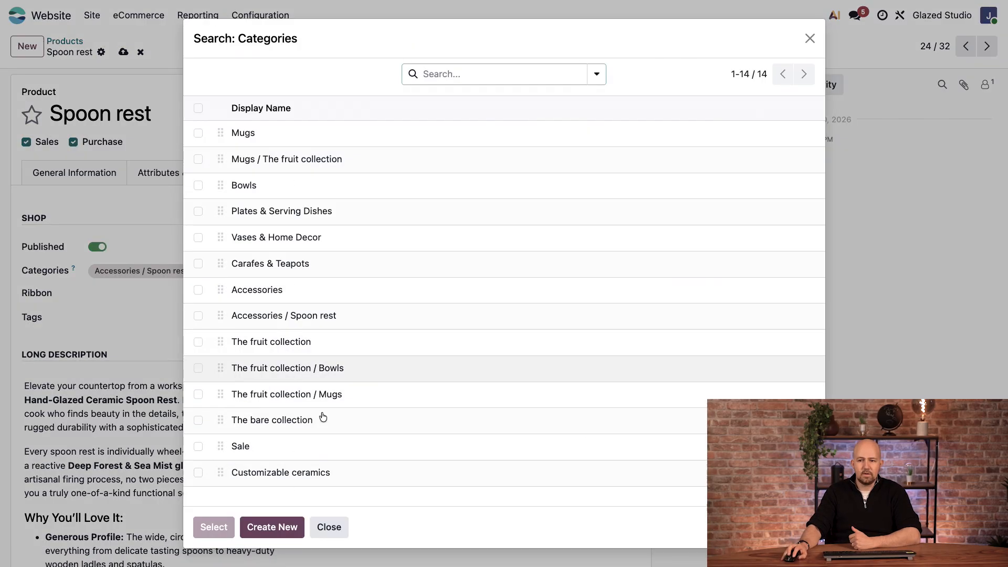
click(332, 527)
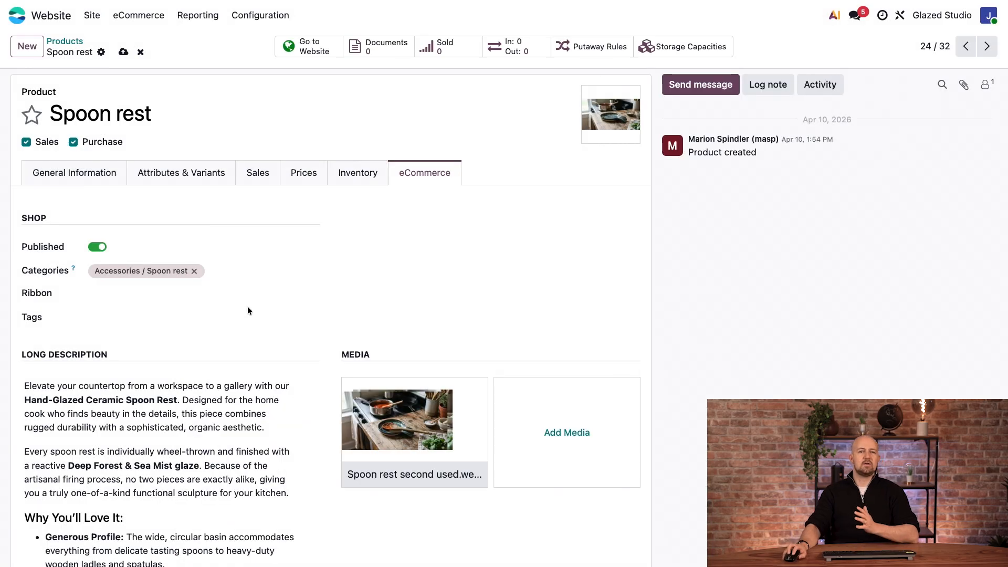
Save the Spoon rest product and view its page on the website
click(123, 52)
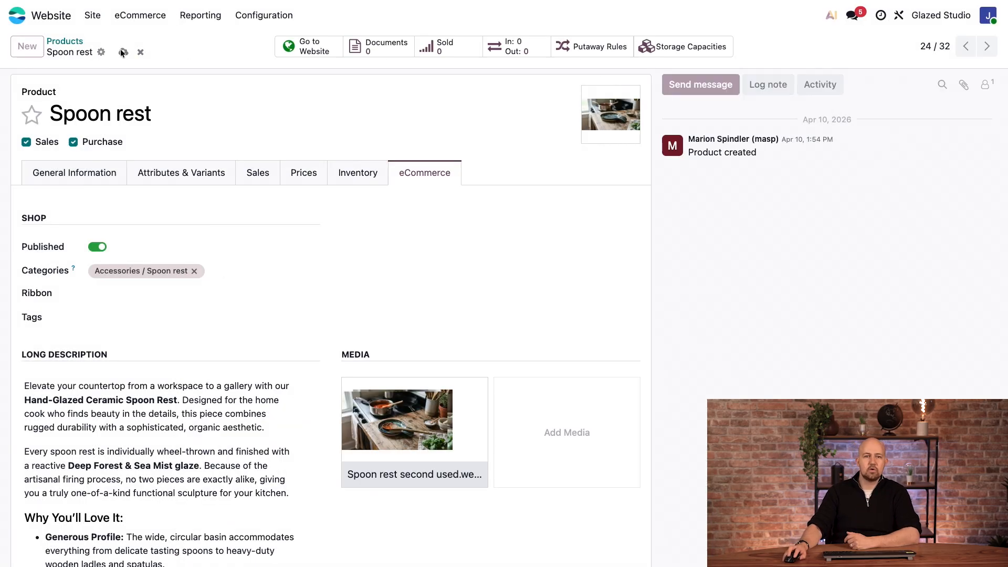
click(310, 50)
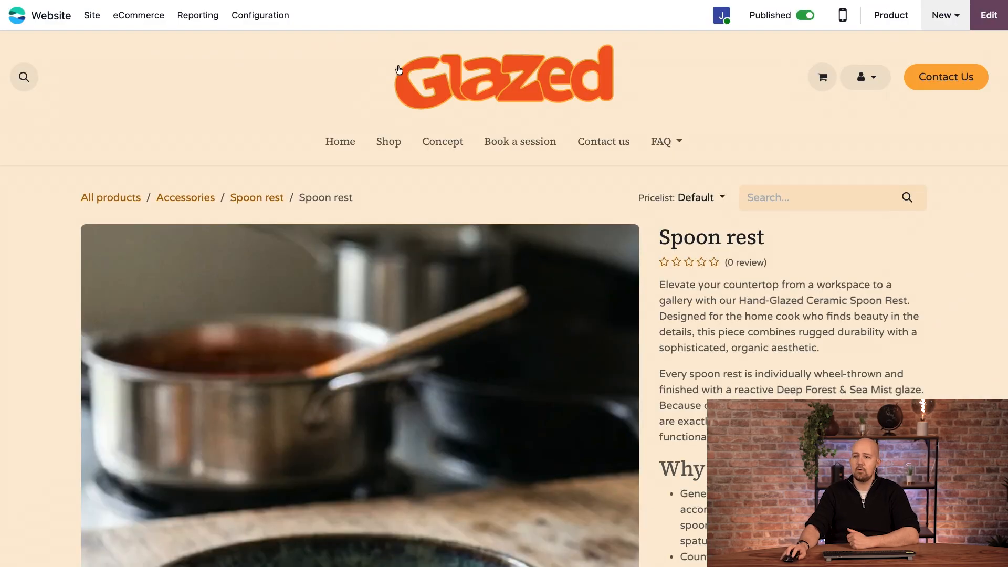
scroll(498, 325, down, 8)
scroll(496, 332, up, 8)
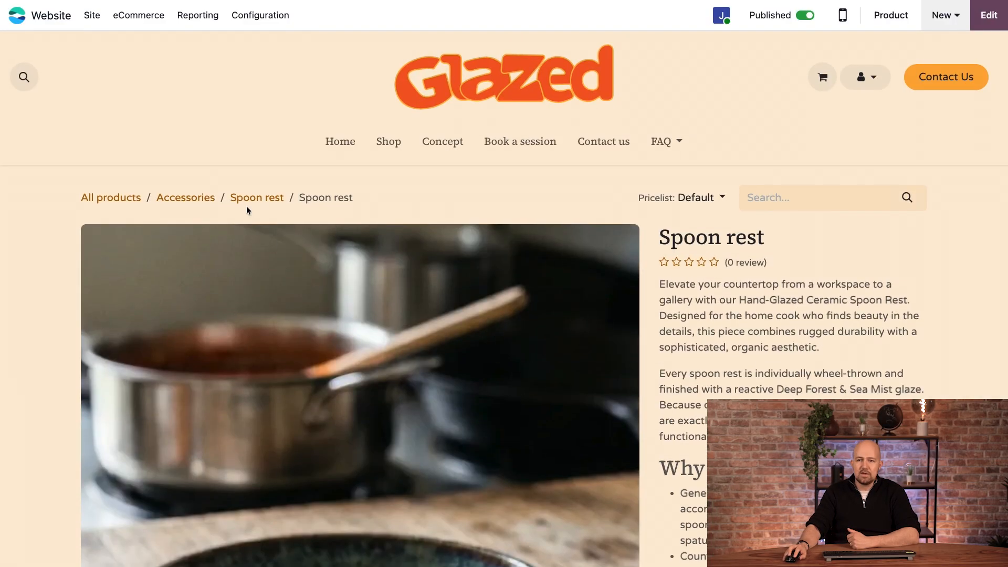
Check the Spoon rest category page on the website, then browse the Mugs category from the shop page
click(276, 201)
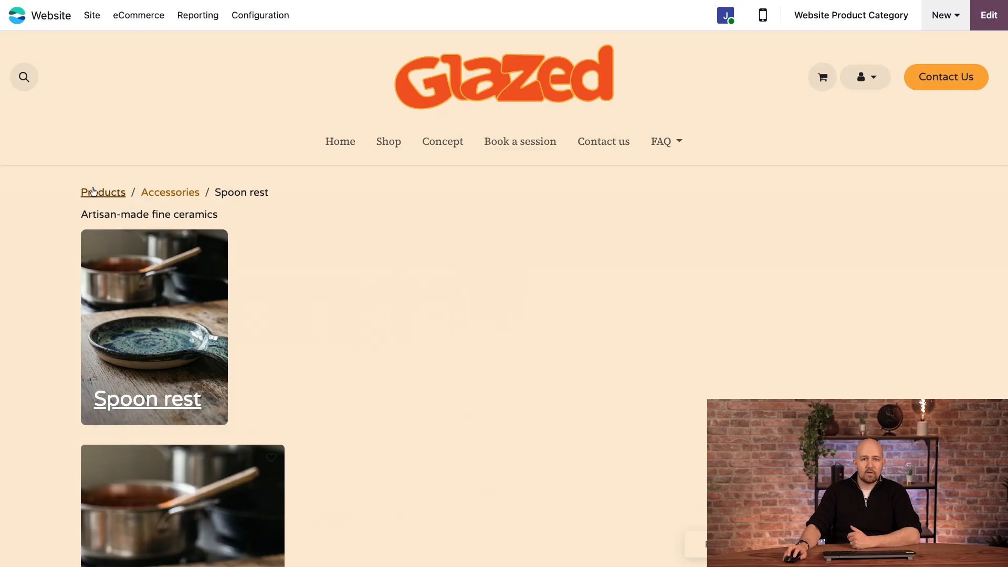
click(391, 137)
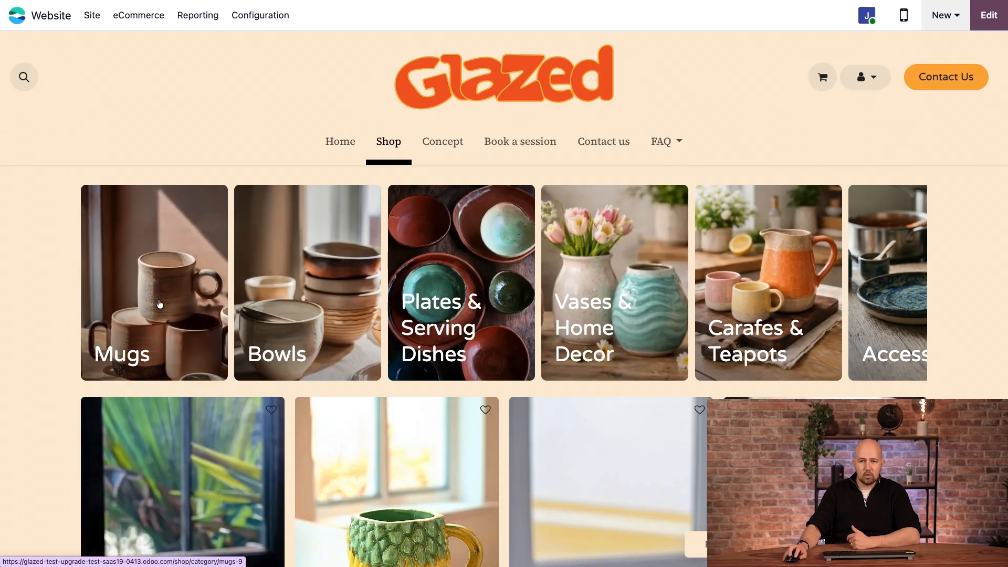
click(160, 303)
scroll(440, 243, down, 5)
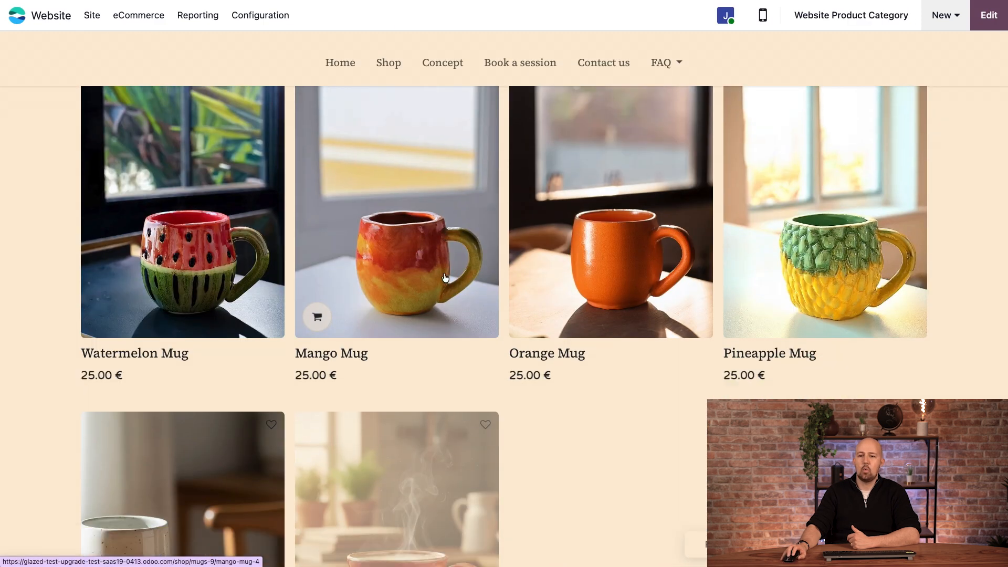
Look through the products in the Mugs category, then return to the main shop page
scroll(443, 278, down, 5)
scroll(444, 278, up, 1)
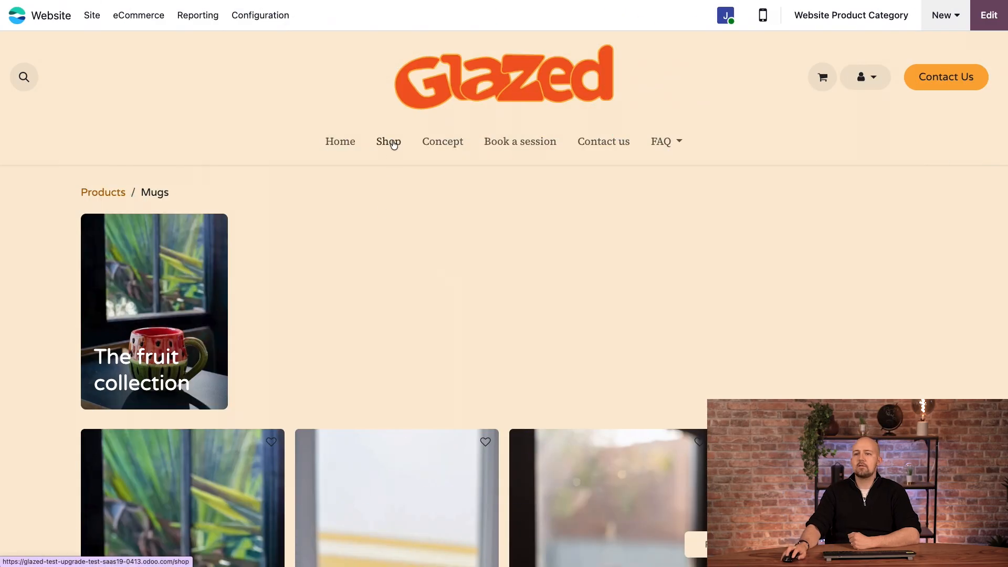
click(394, 143)
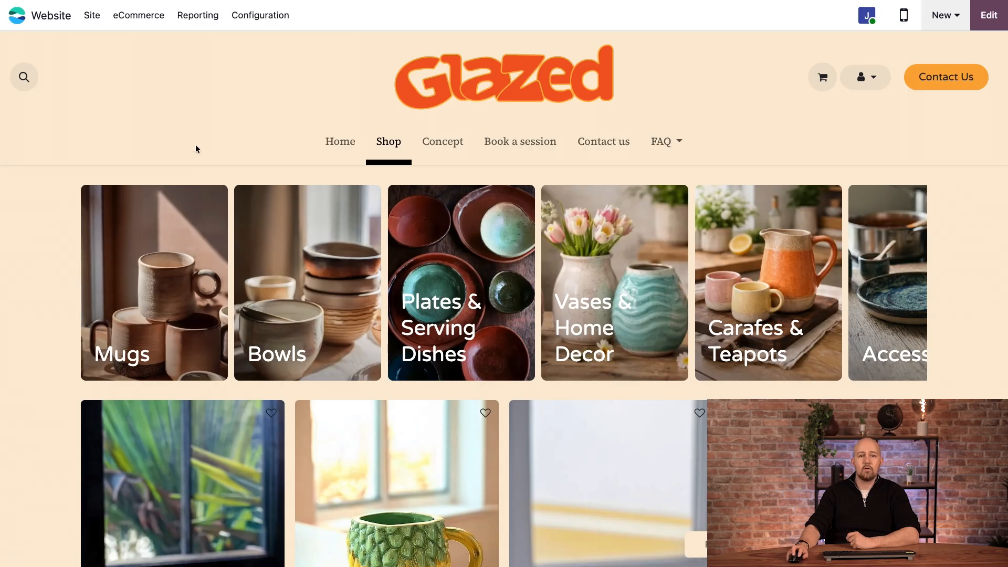
scroll(769, 273, down, 1)
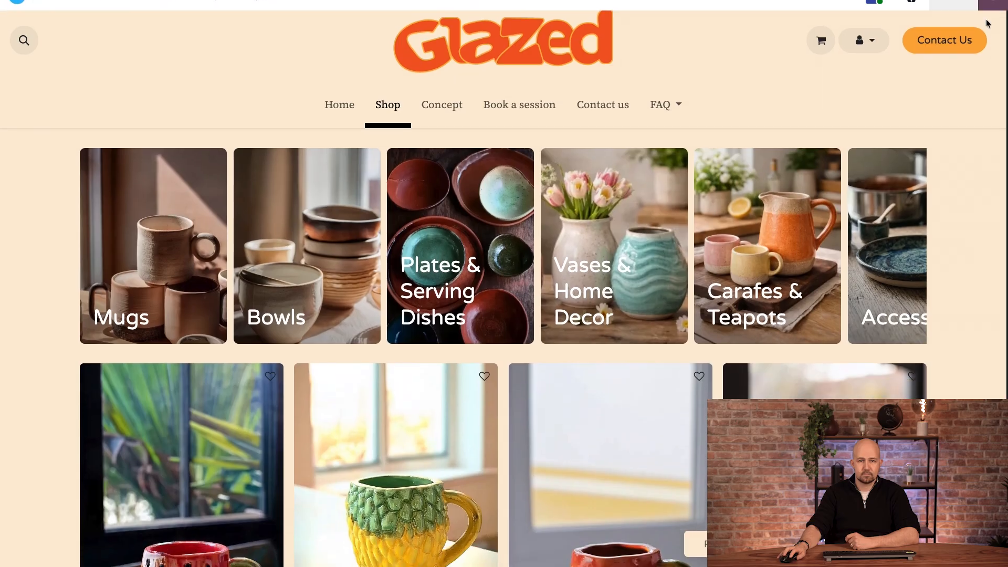
Edit the shop page to show categories in the sidebar with category collapsing turned off, and view the category style options
click(989, 5)
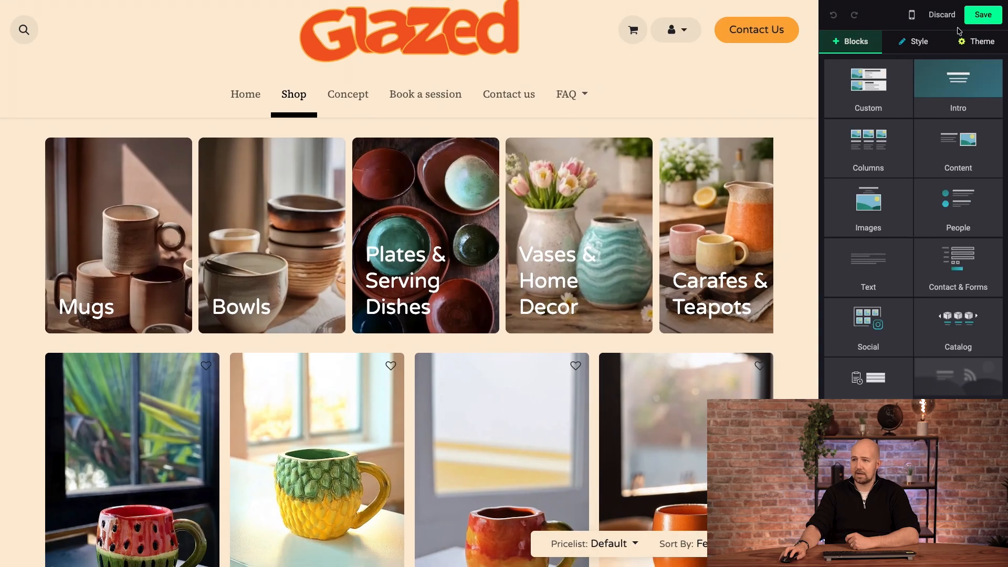
click(920, 42)
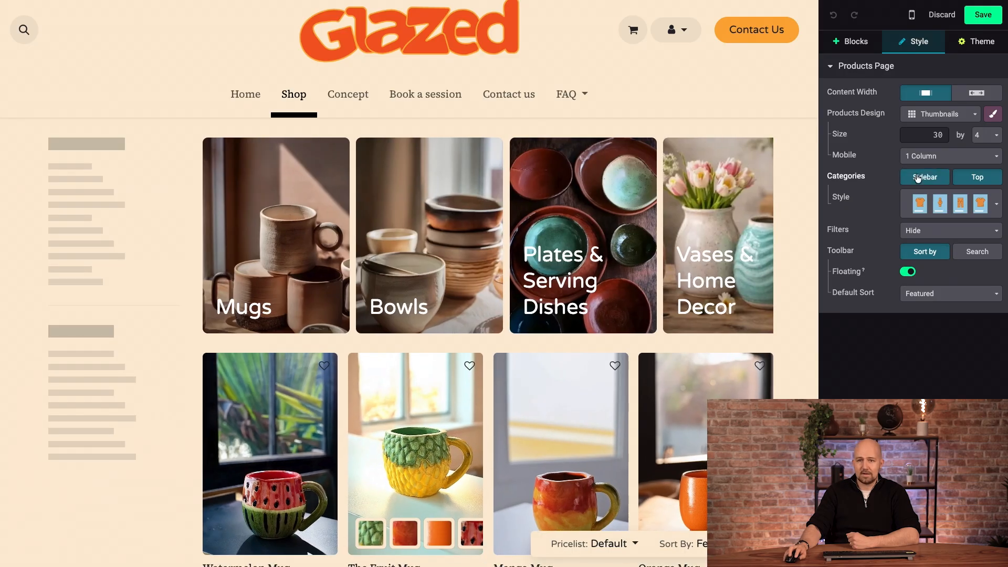
click(915, 176)
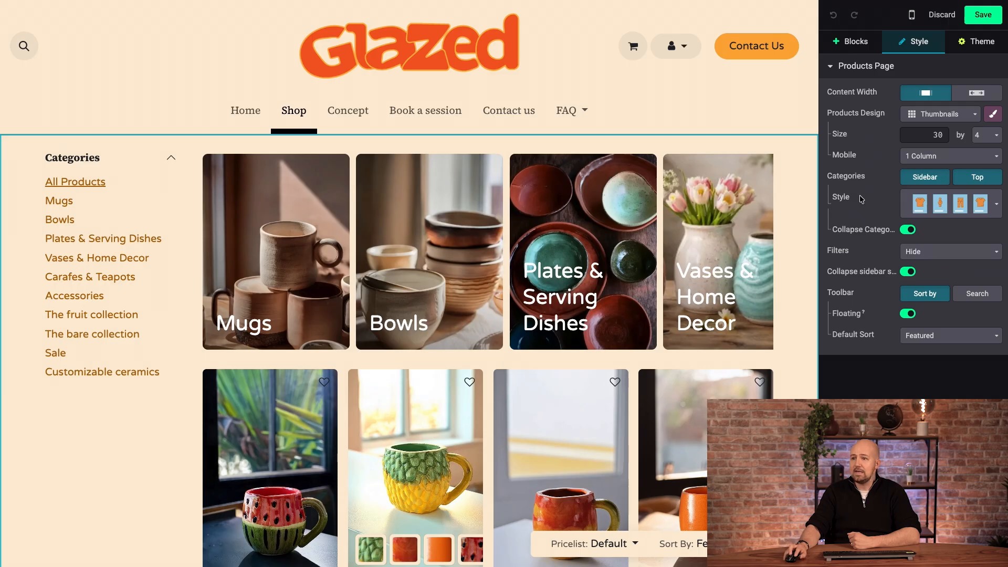
click(907, 230)
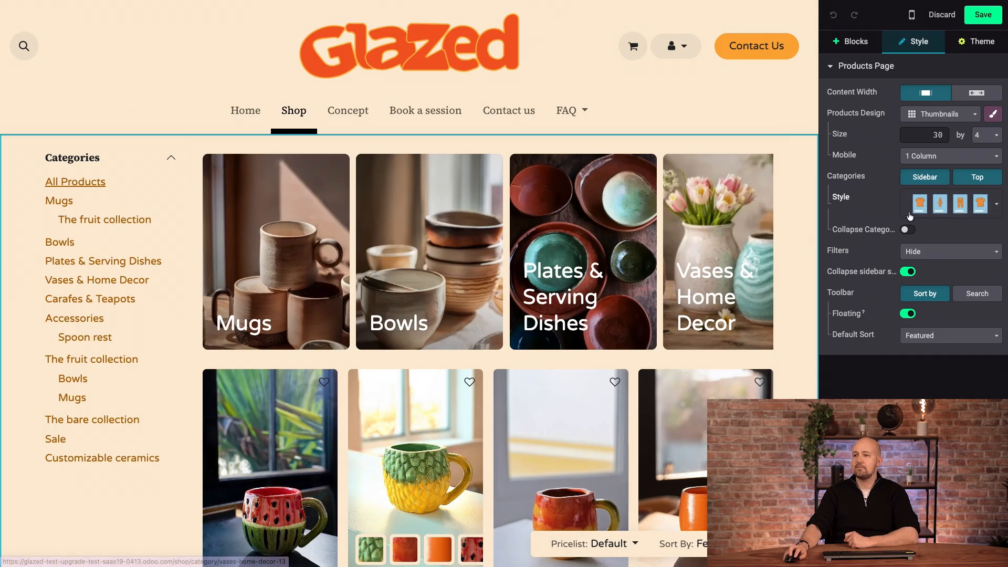
click(925, 205)
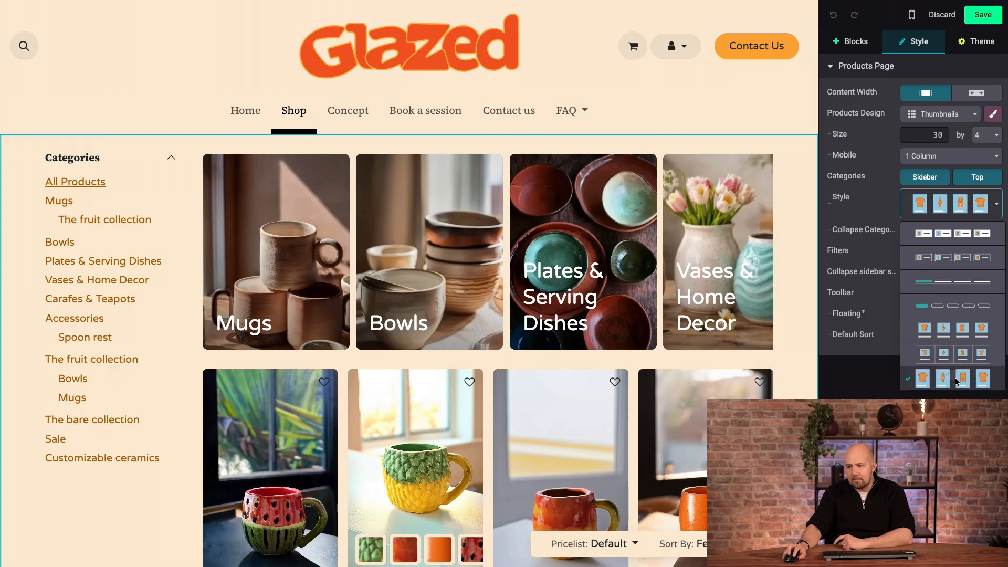
key(Escape)
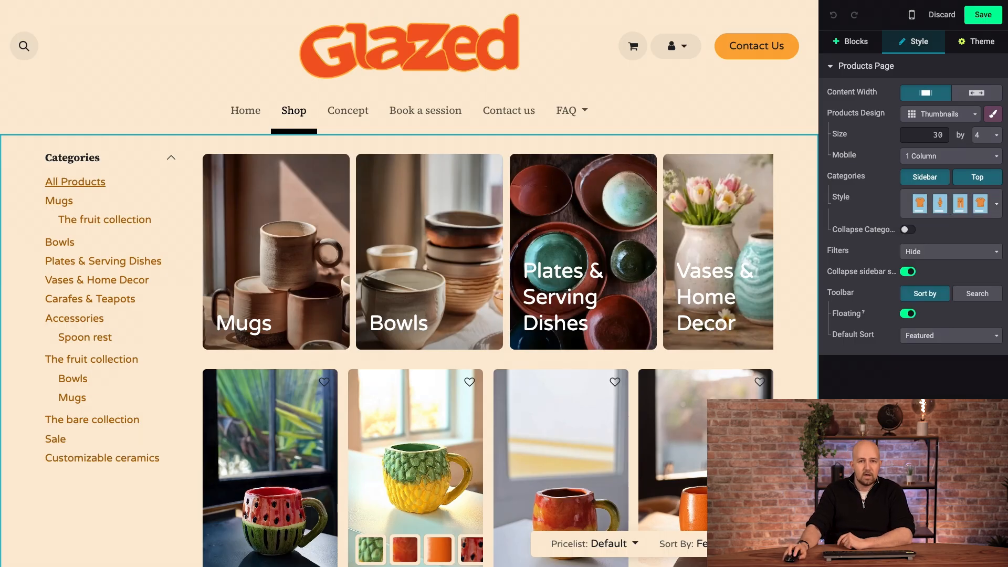
Set the shop page's Filters to Sidebar and look over the filters and the other filter placement options
click(933, 252)
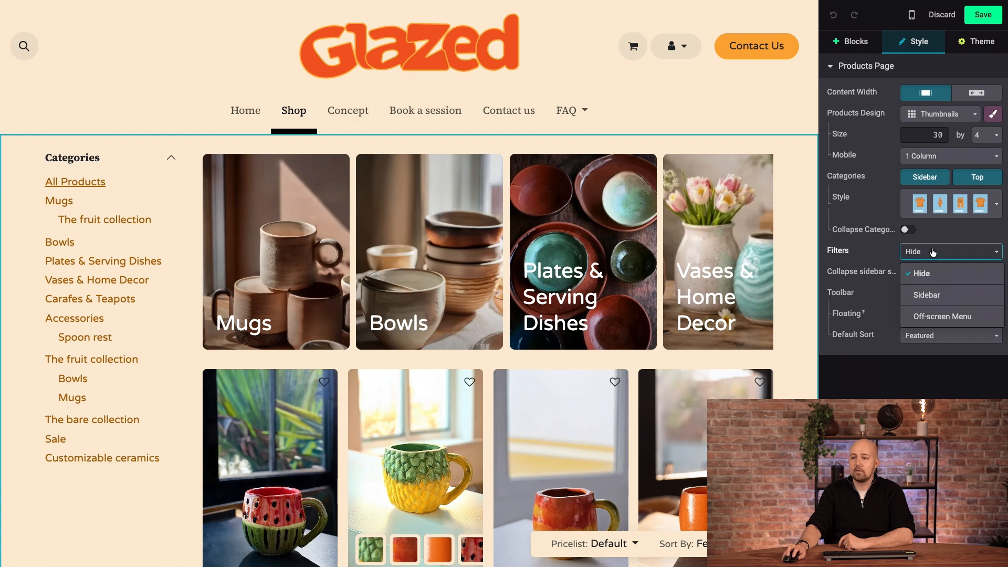
click(948, 294)
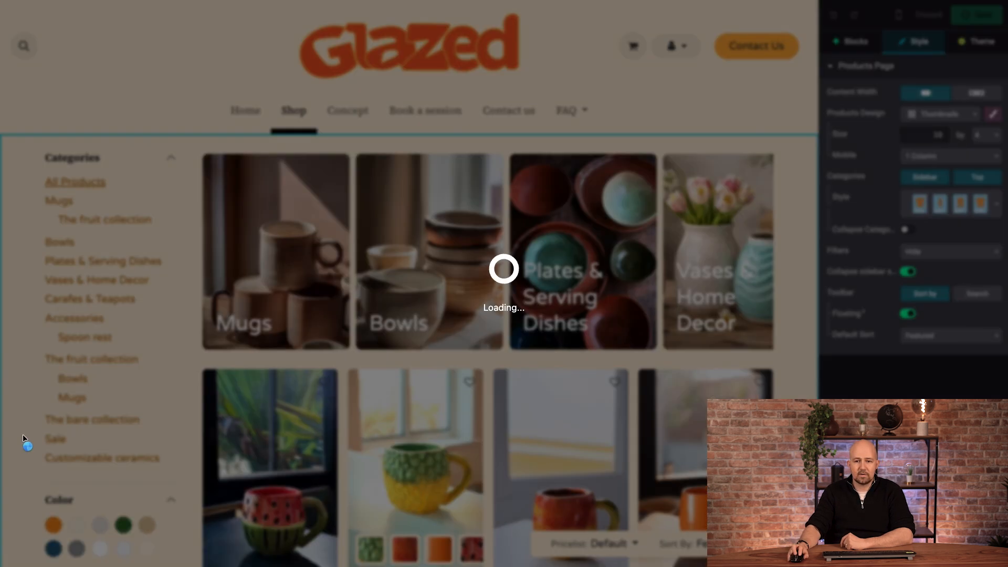
scroll(104, 399, down, 3)
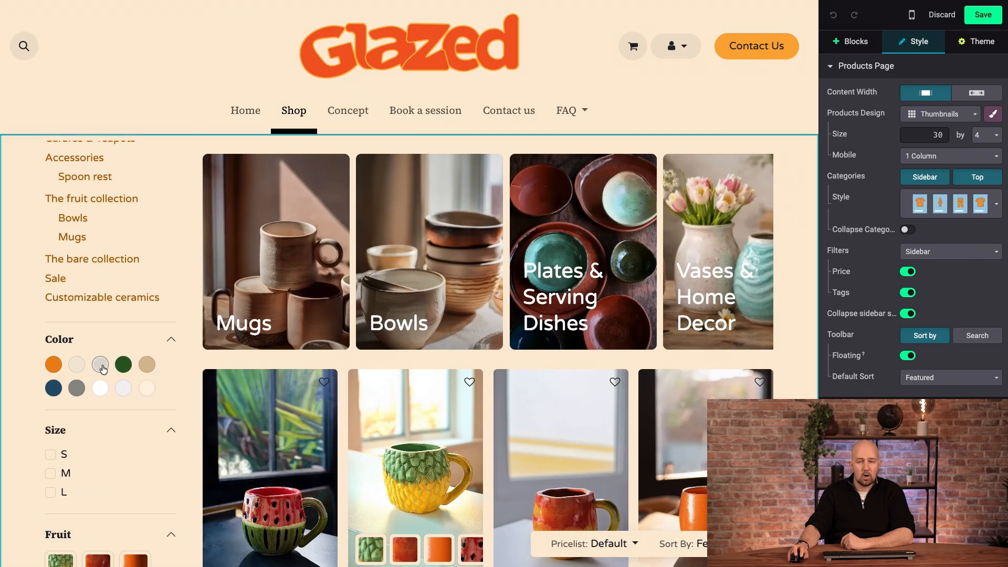
click(937, 252)
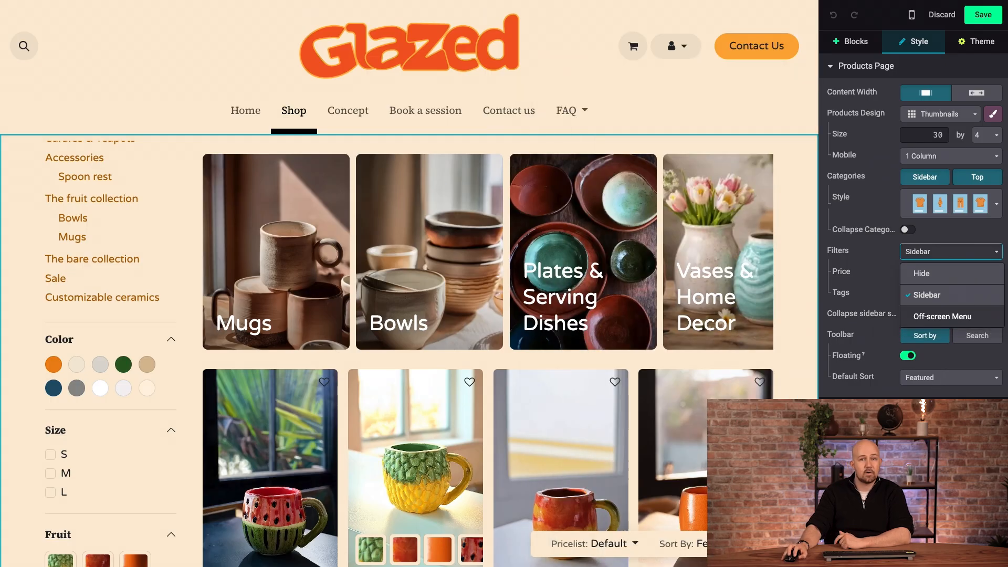
key(Escape)
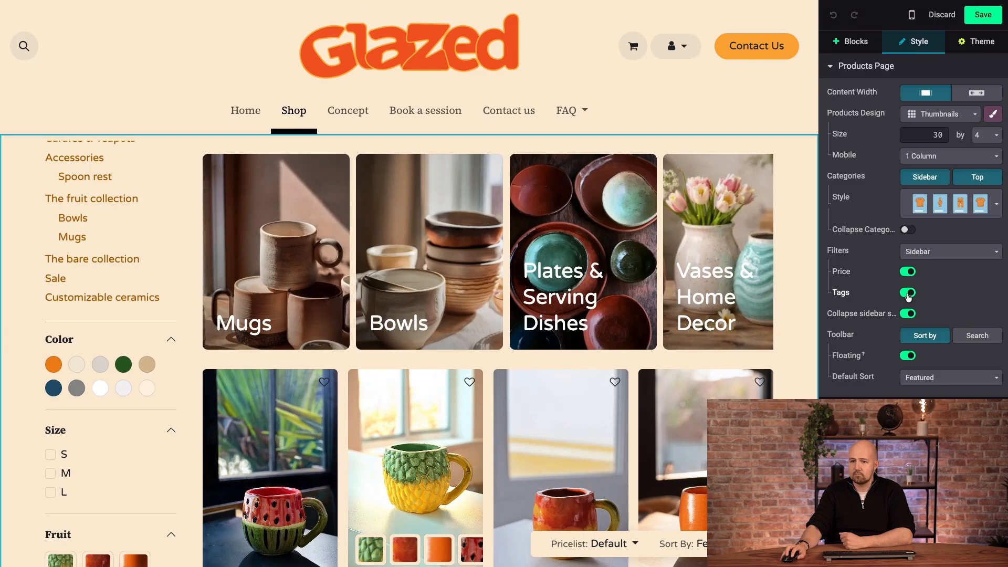
scroll(314, 476, down, 3)
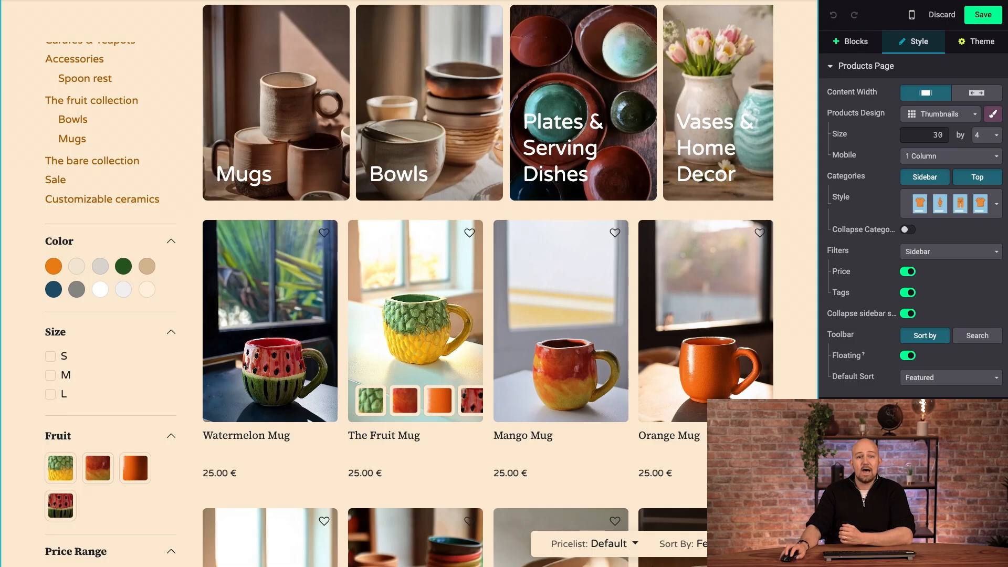
Try the sidebar with section collapsing turned off, then turn it back on
click(908, 313)
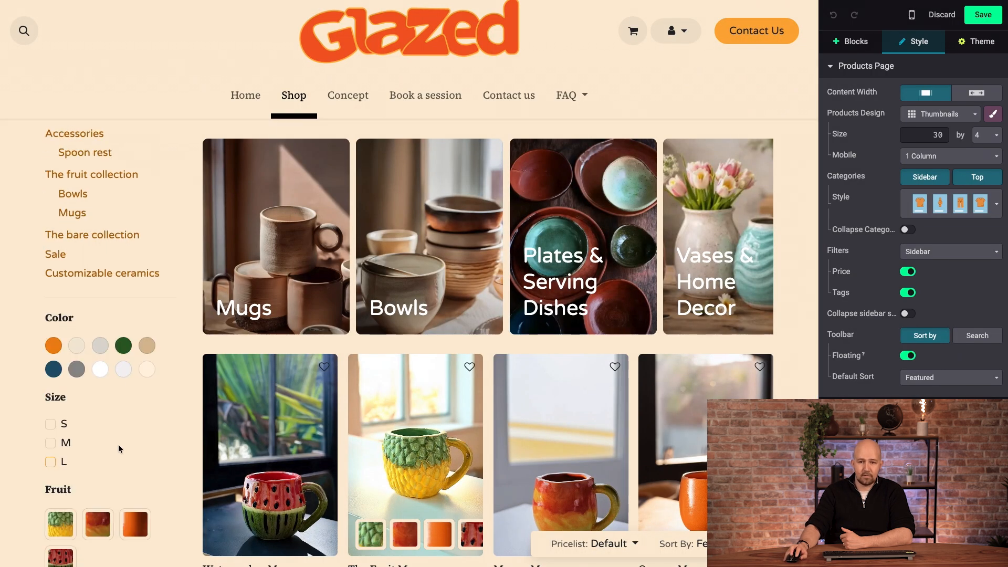
click(908, 313)
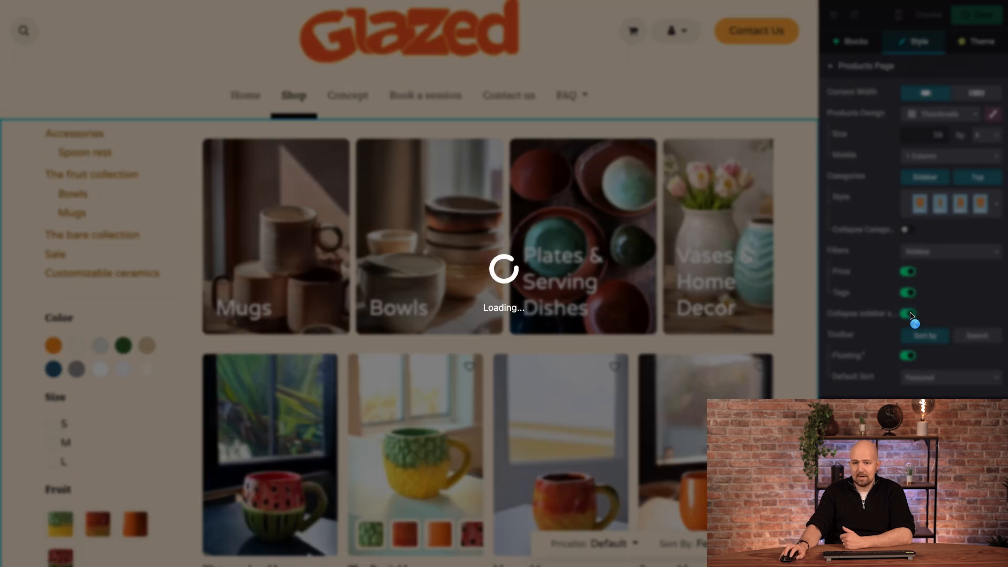
scroll(139, 450, down, 4)
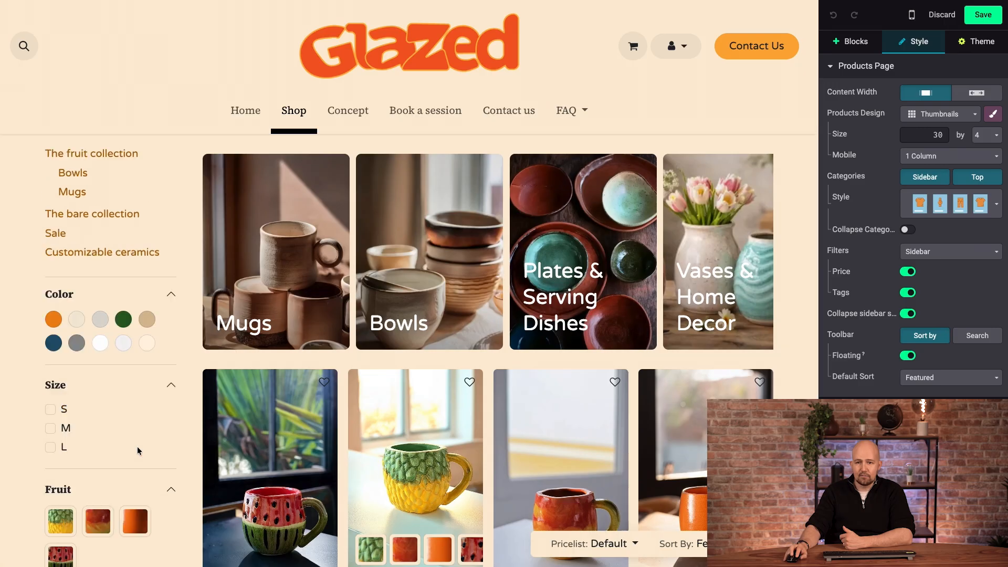
Collapse the Color, Size and Fruit filter sections in the shop sidebar
click(171, 297)
click(169, 387)
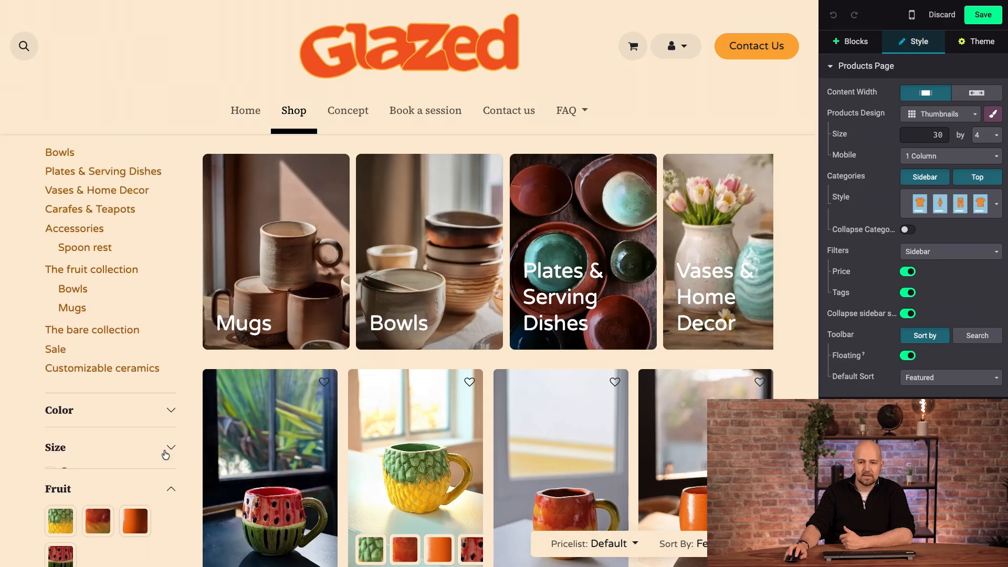
click(171, 489)
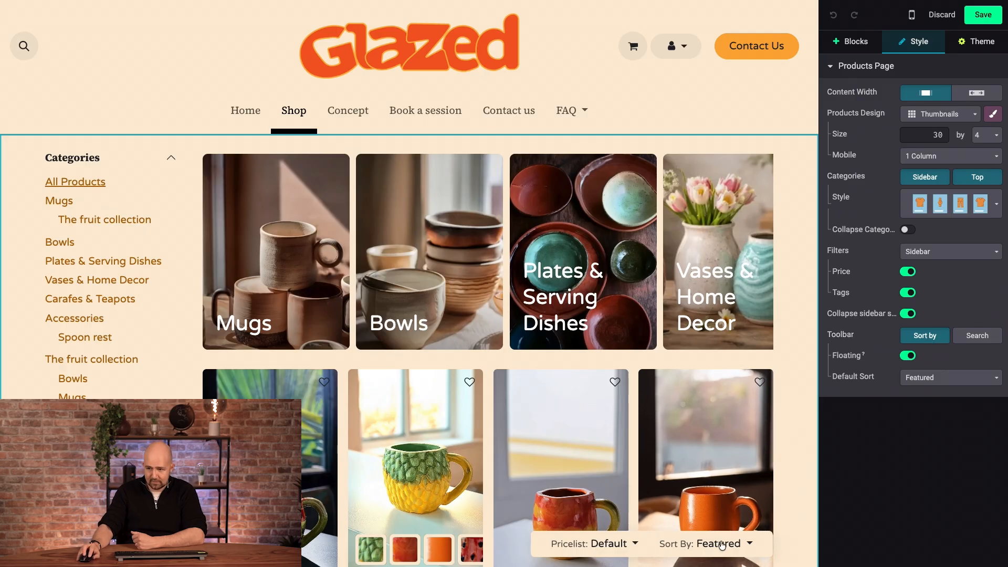
Add Search to the shop toolbar, and view the default sort options while keeping Featured
click(988, 338)
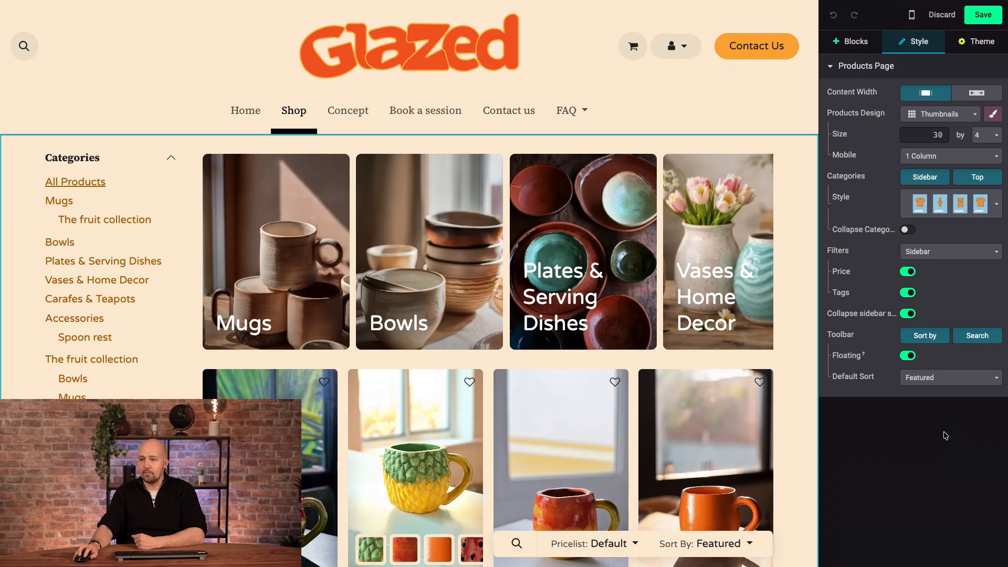
click(942, 384)
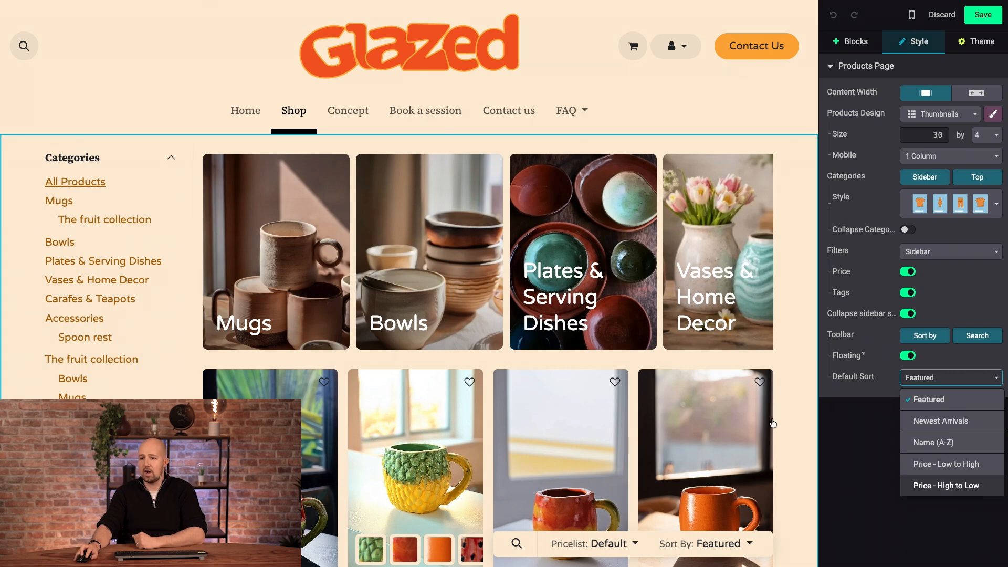
scroll(668, 404, down, 6)
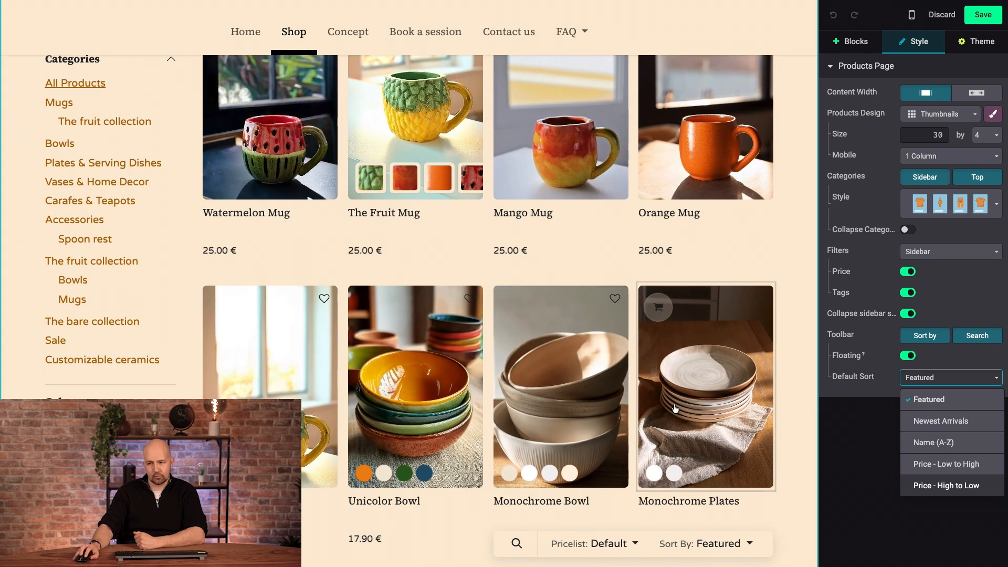
scroll(668, 404, up, 4)
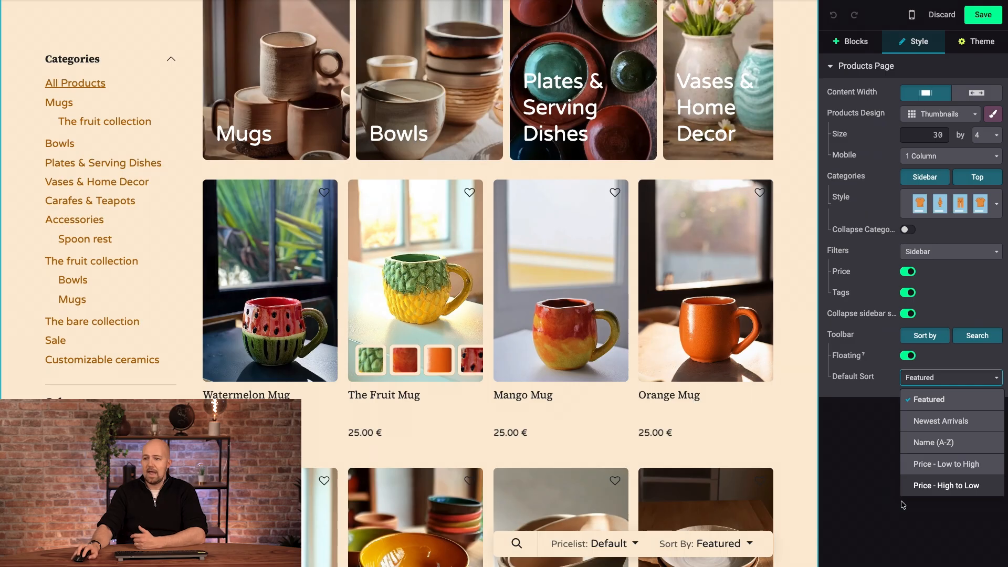
click(872, 494)
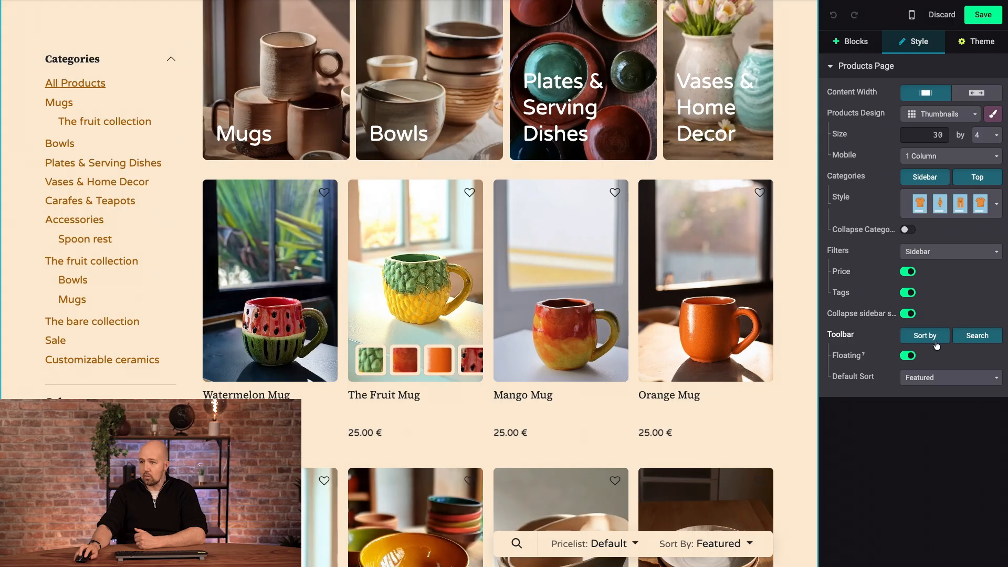
Try the shop toolbar with Floating turned off, then turn it back on and compare both while browsing the products
click(906, 356)
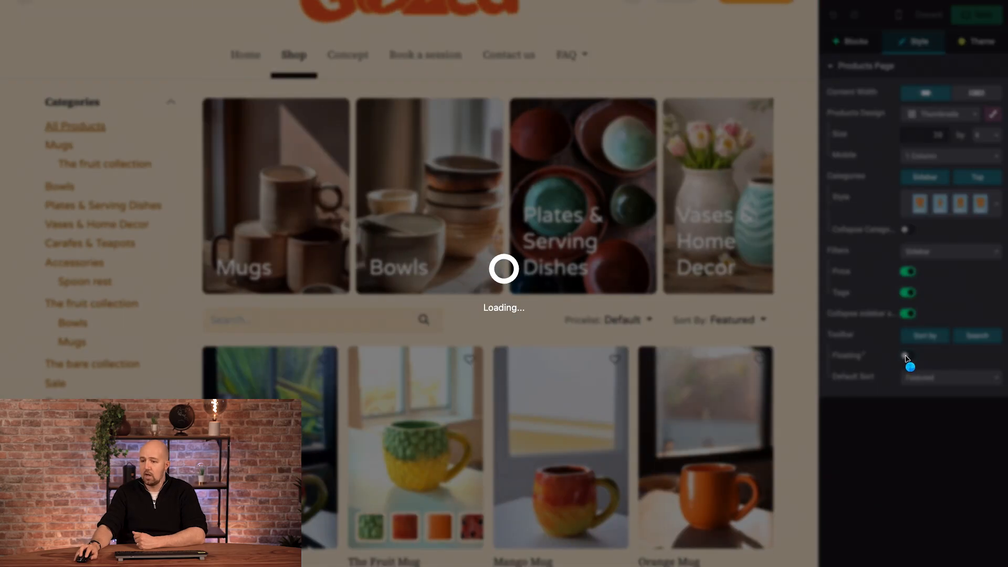
scroll(468, 370, up, 1)
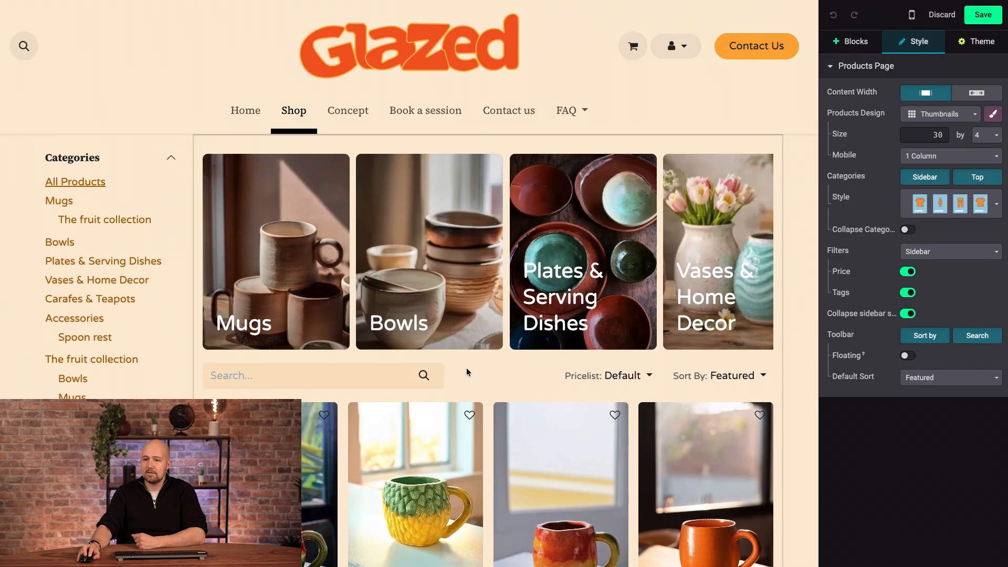
scroll(452, 354, down, 3)
scroll(525, 352, up, 2)
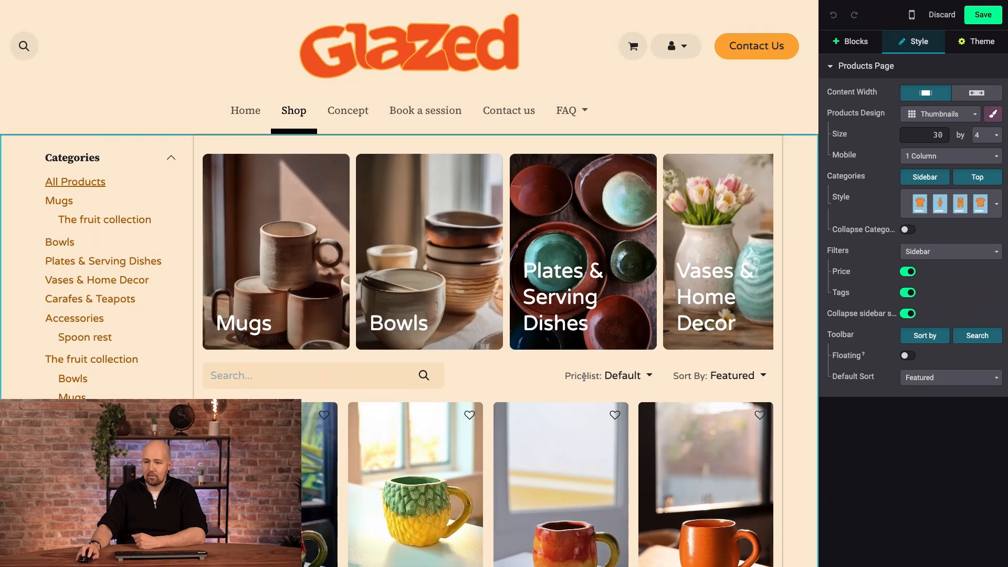
click(912, 359)
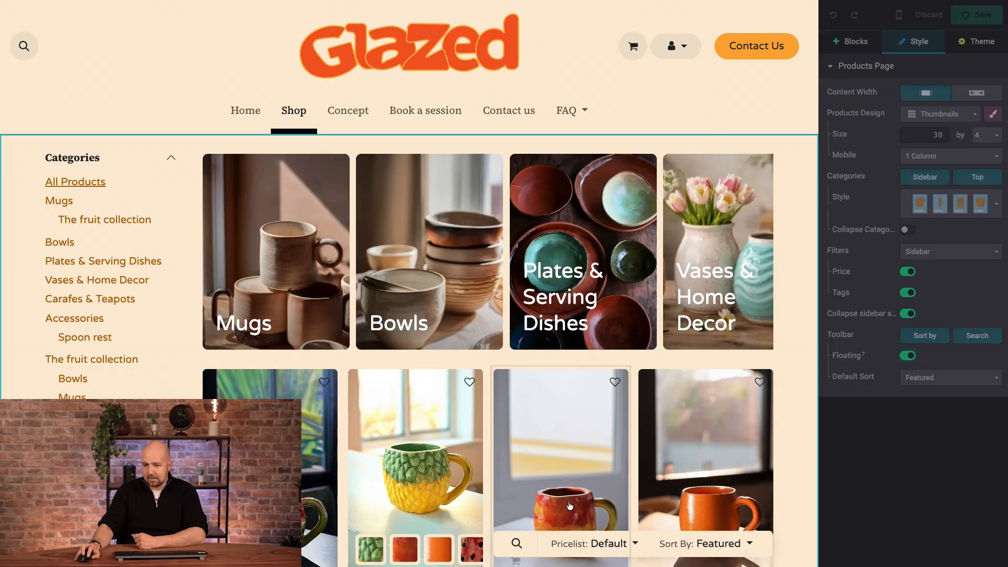
scroll(525, 394, down, 10)
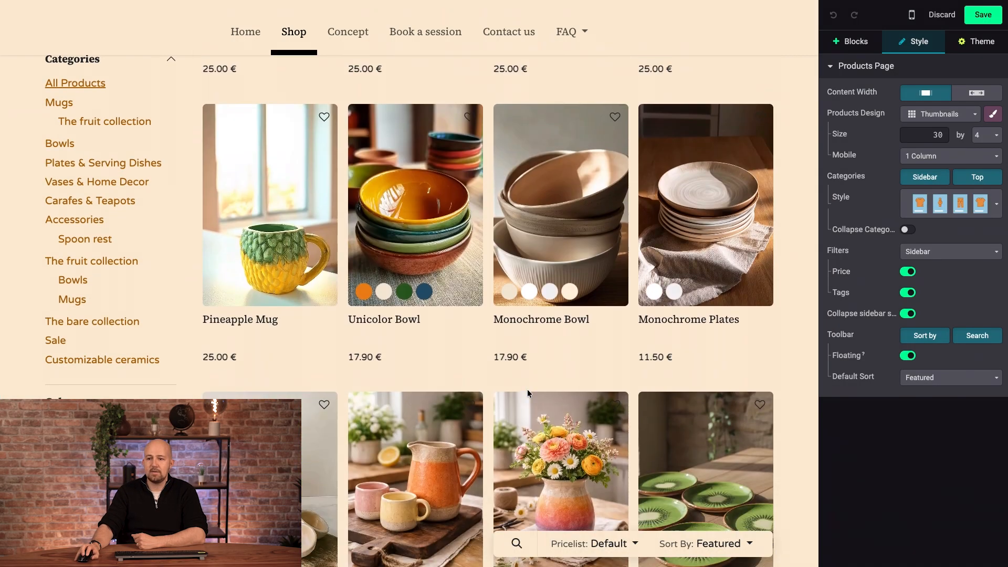
scroll(530, 390, up, 10)
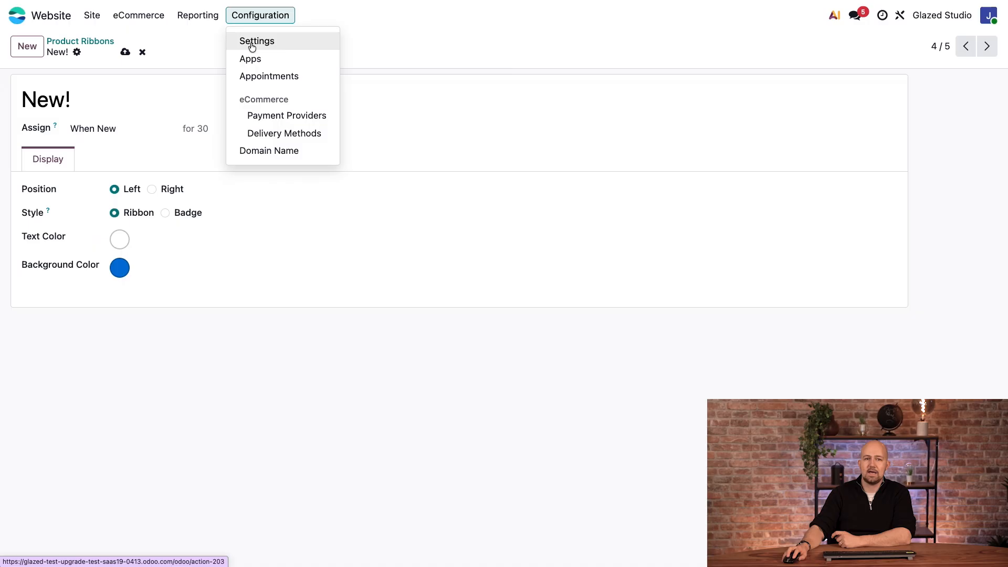
In the website settings, enable Hide Add To Cart and apply it to Specific categories
click(250, 41)
scroll(323, 274, down, 15)
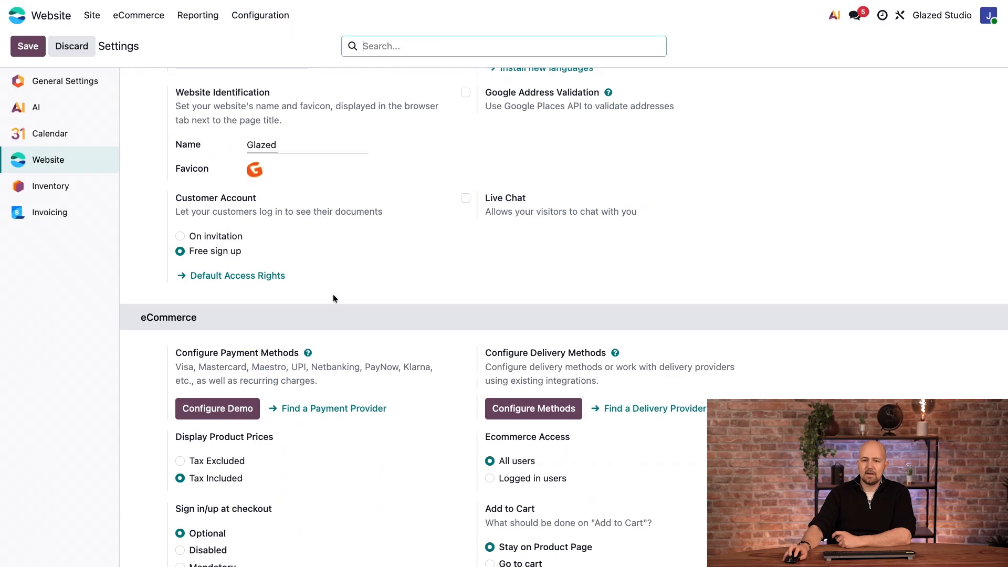
scroll(331, 313, down, 4)
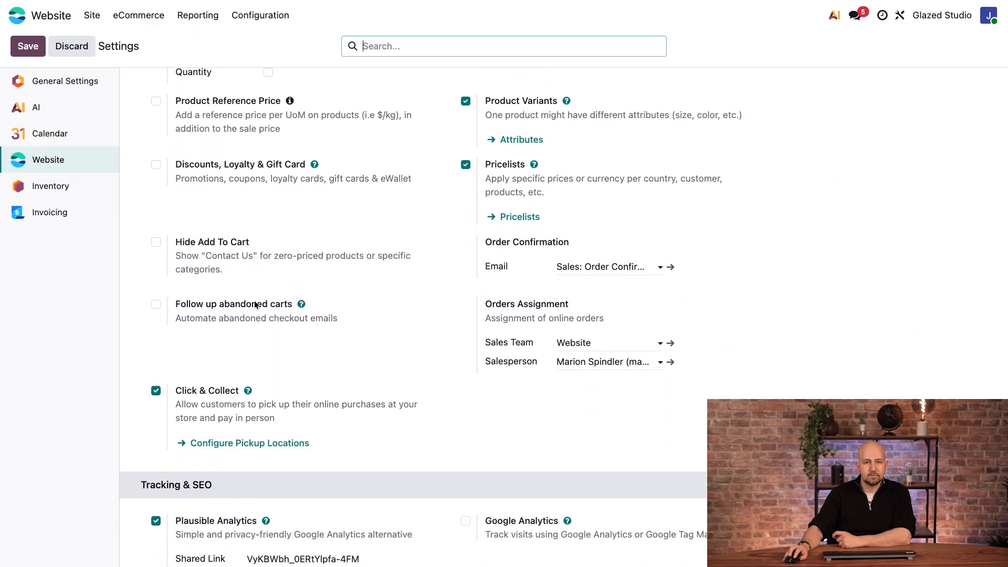
click(156, 243)
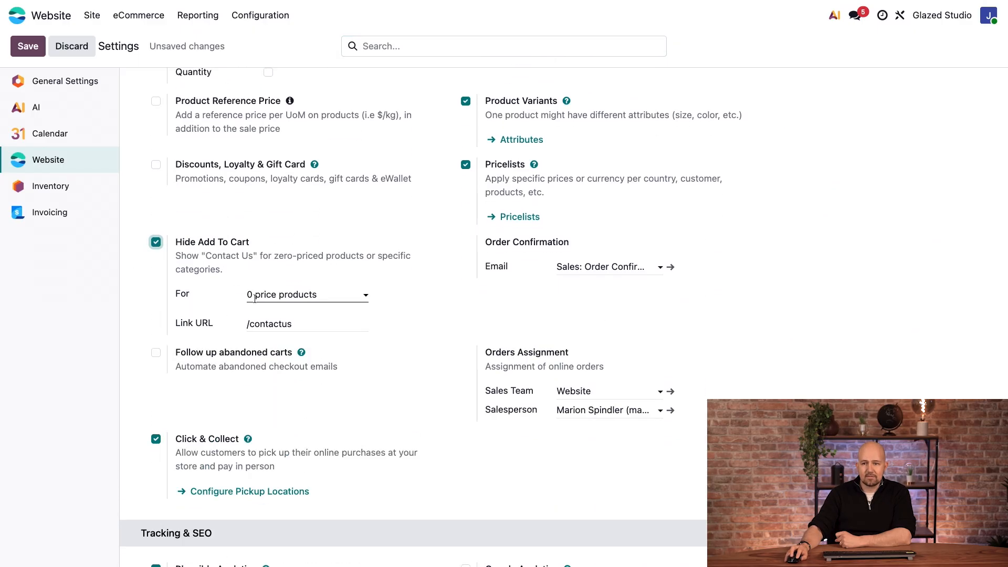
click(280, 296)
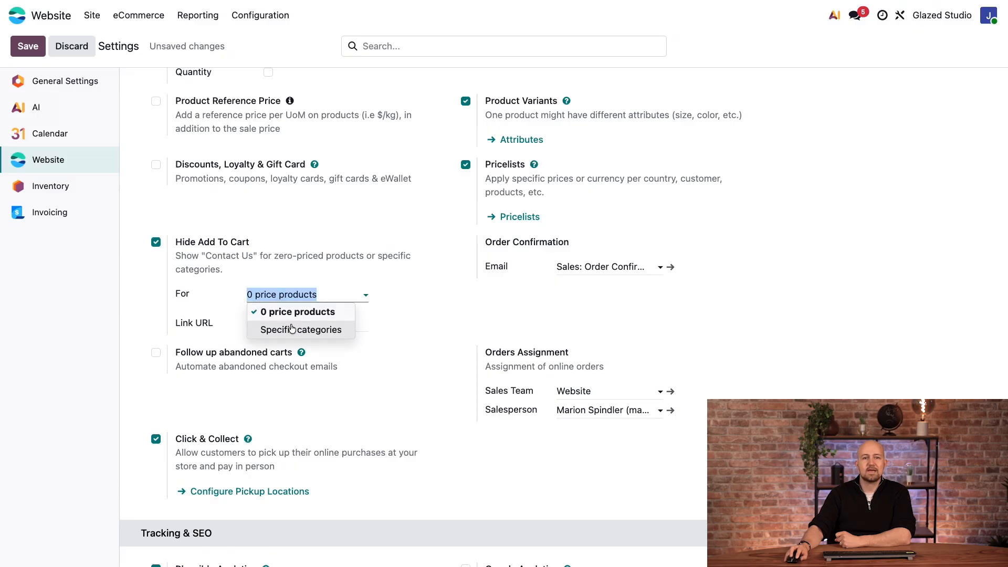
click(291, 329)
scroll(282, 322, down, 1)
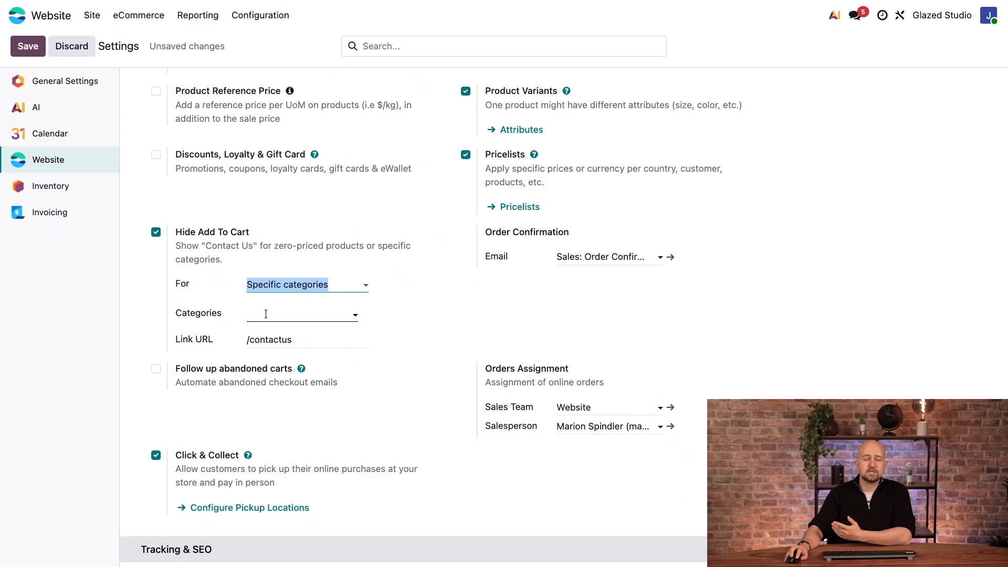
Choose Customizable ceramics as the category for Hide Add To Cart and save the settings
click(265, 314)
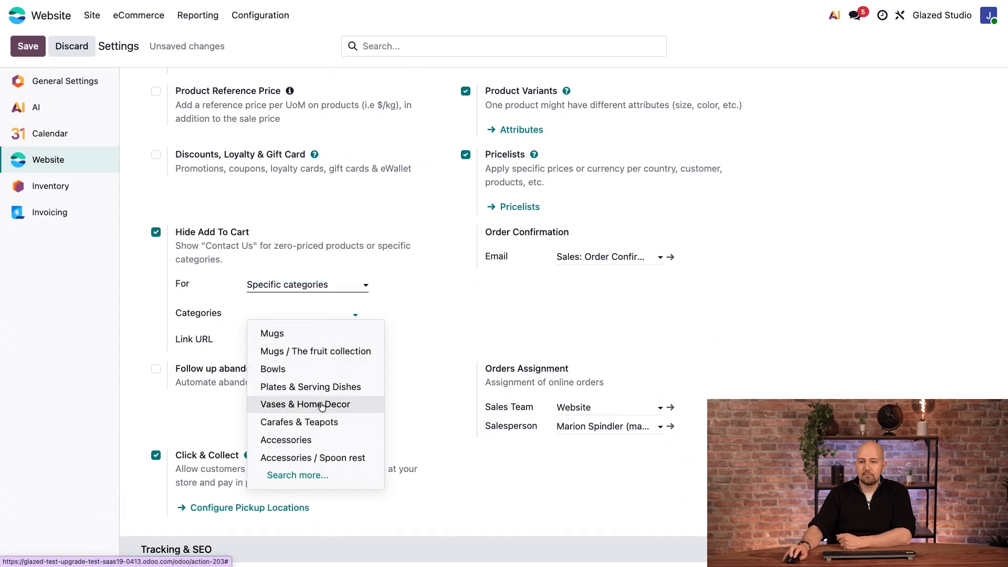
click(298, 475)
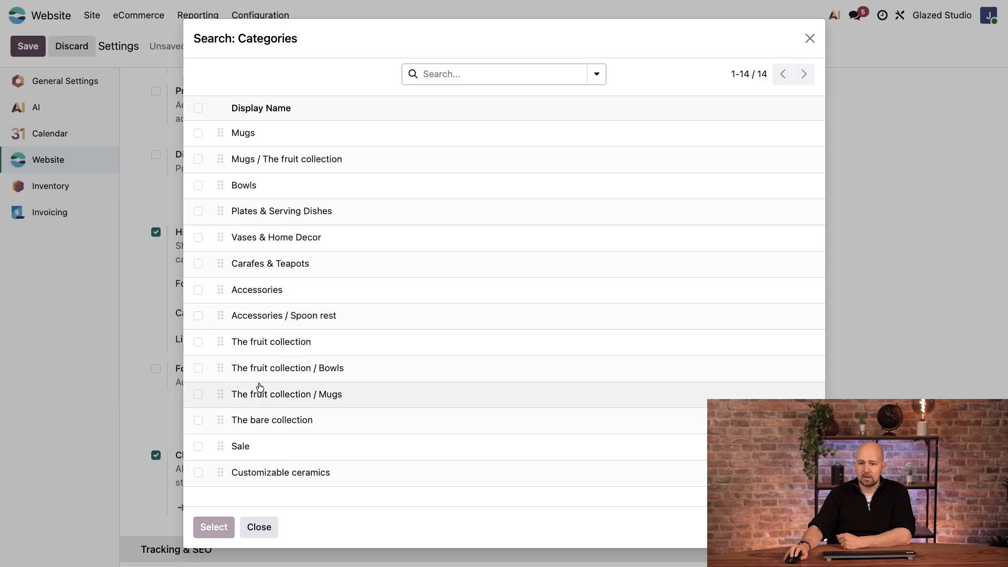
click(199, 473)
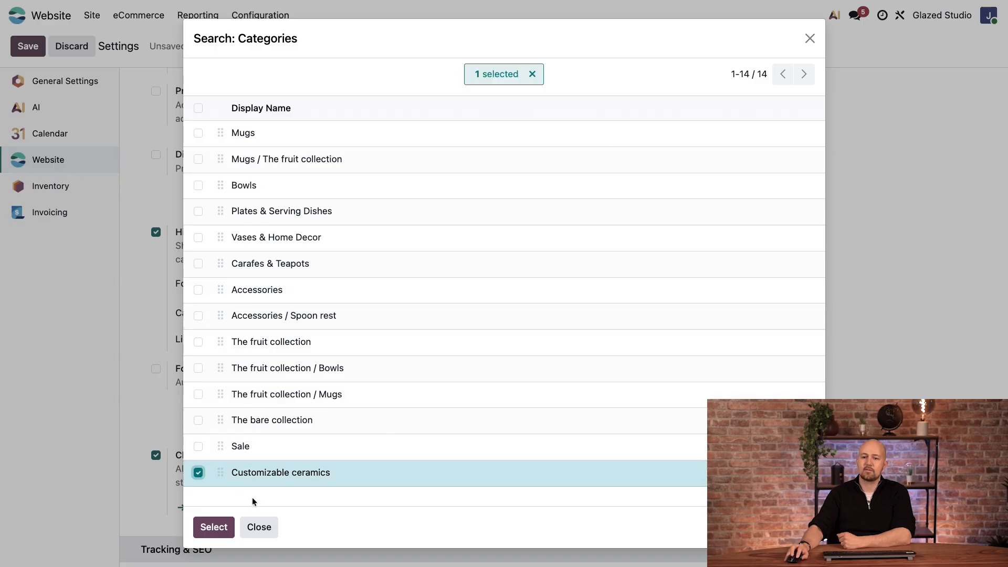
click(221, 526)
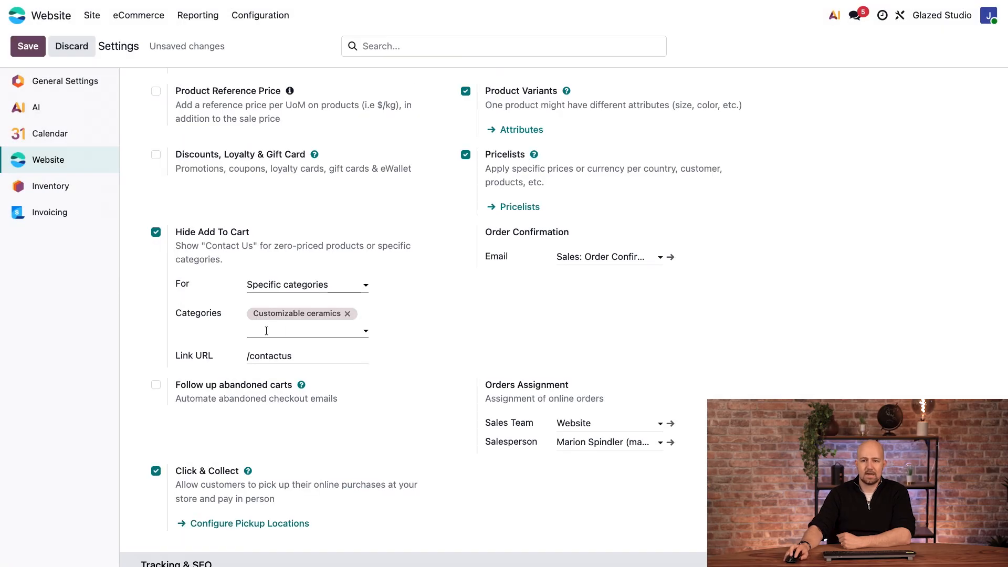
click(28, 48)
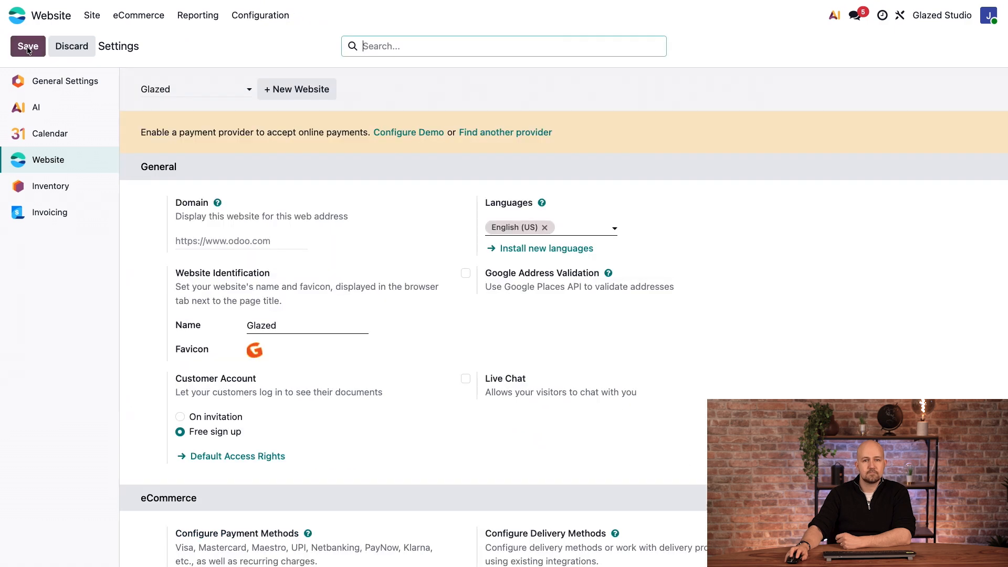
Check the Bespoke Birthday Mug page from the shop's Customizable ceramics category, then return to the main shop page
click(138, 15)
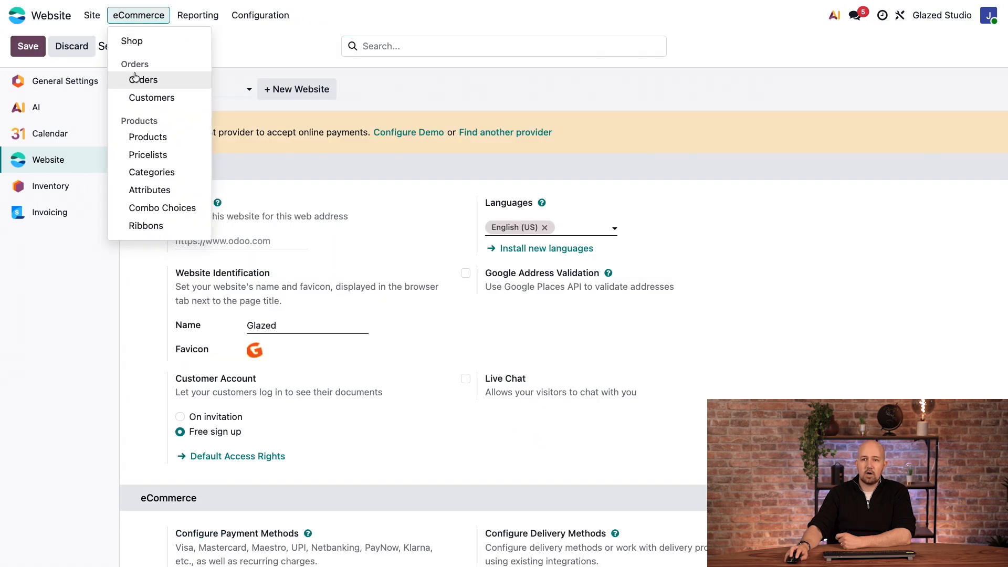
click(131, 40)
scroll(493, 224, right, 15)
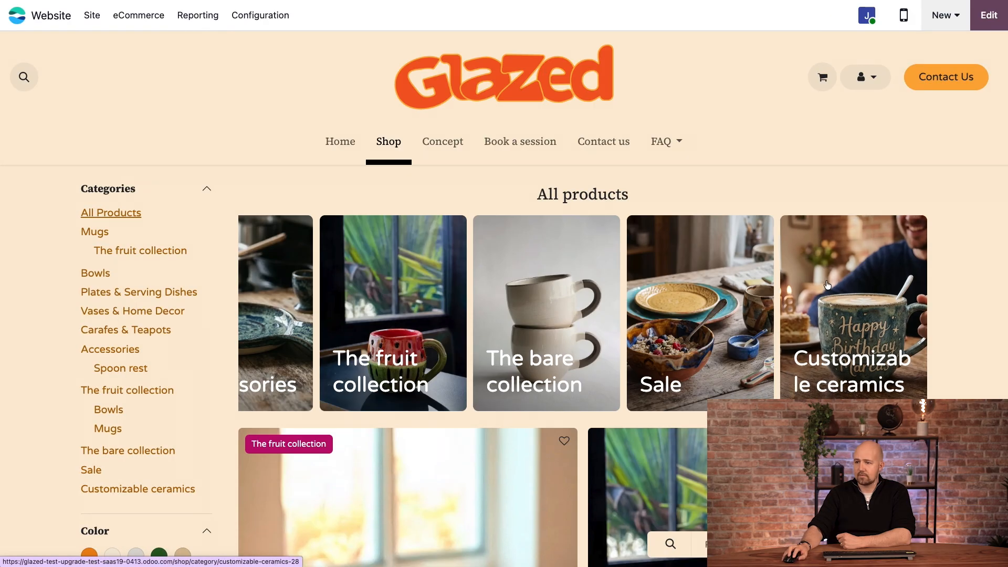
click(826, 285)
click(303, 380)
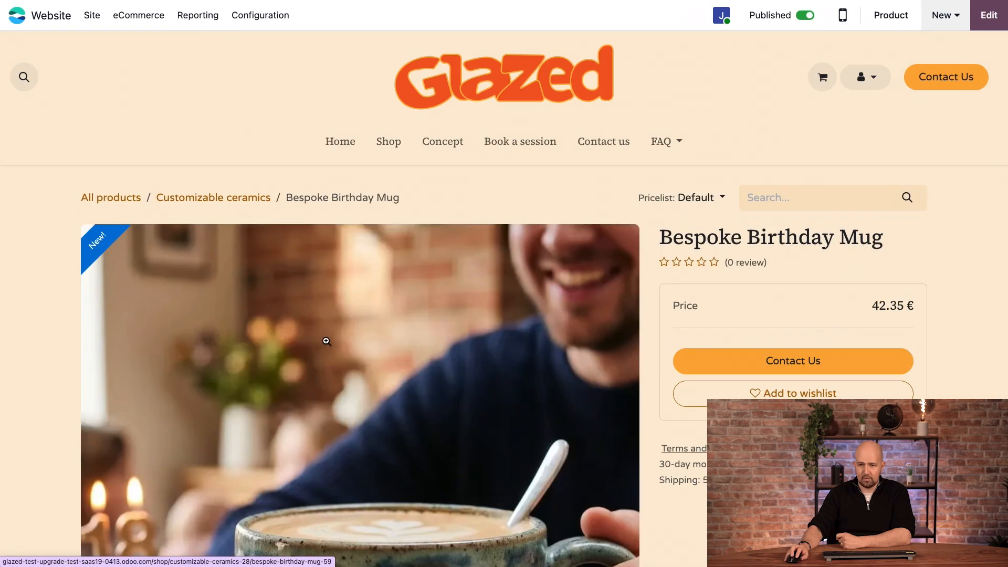
scroll(766, 292, down, 2)
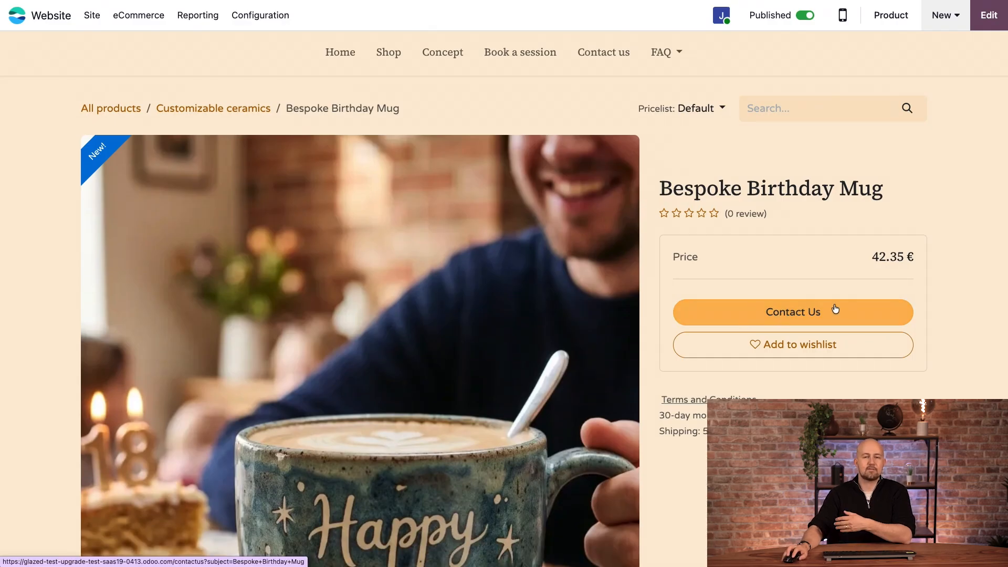
click(190, 117)
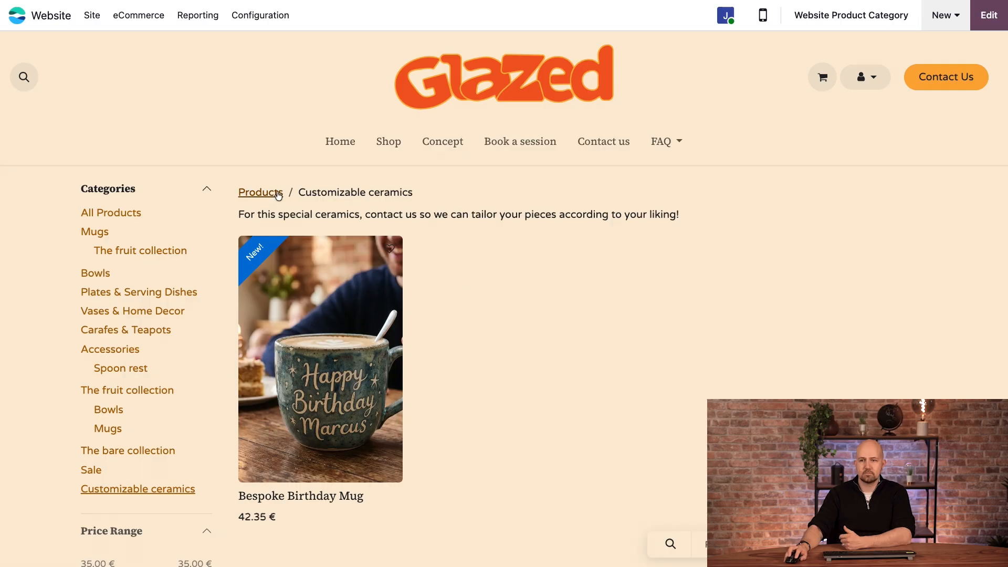
click(391, 140)
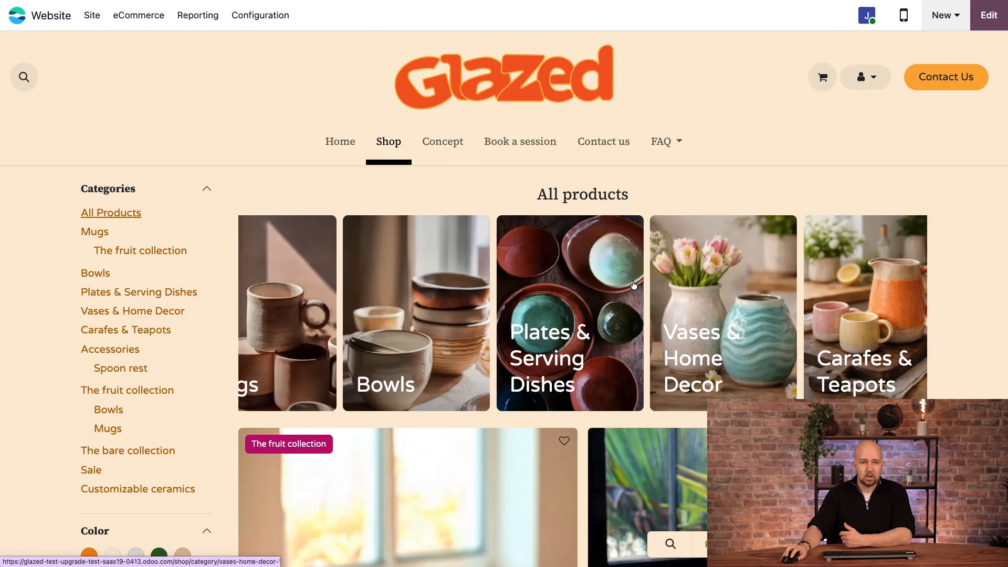
Mark the Sale eCommerce category as Not in Shop and save it
click(138, 16)
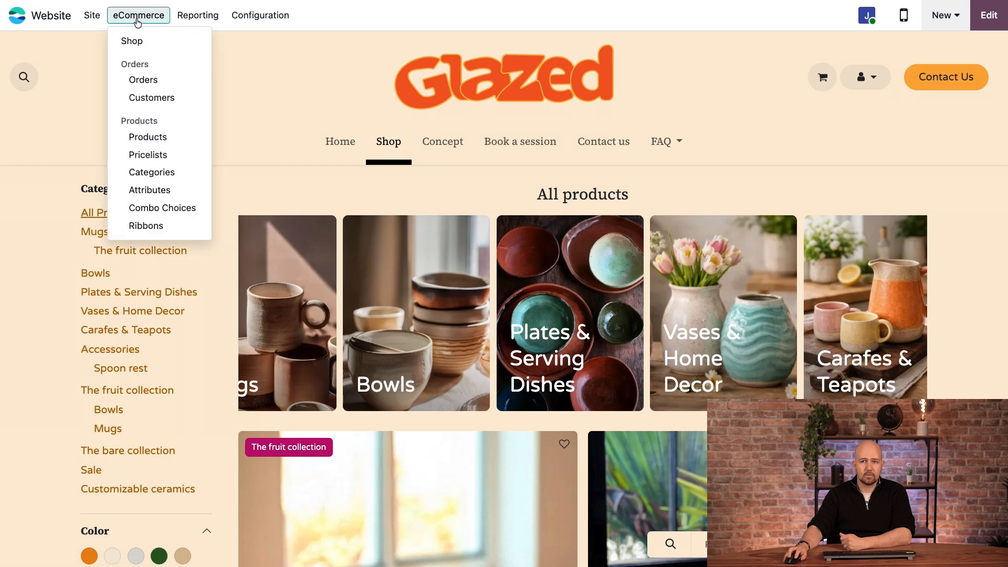
click(160, 172)
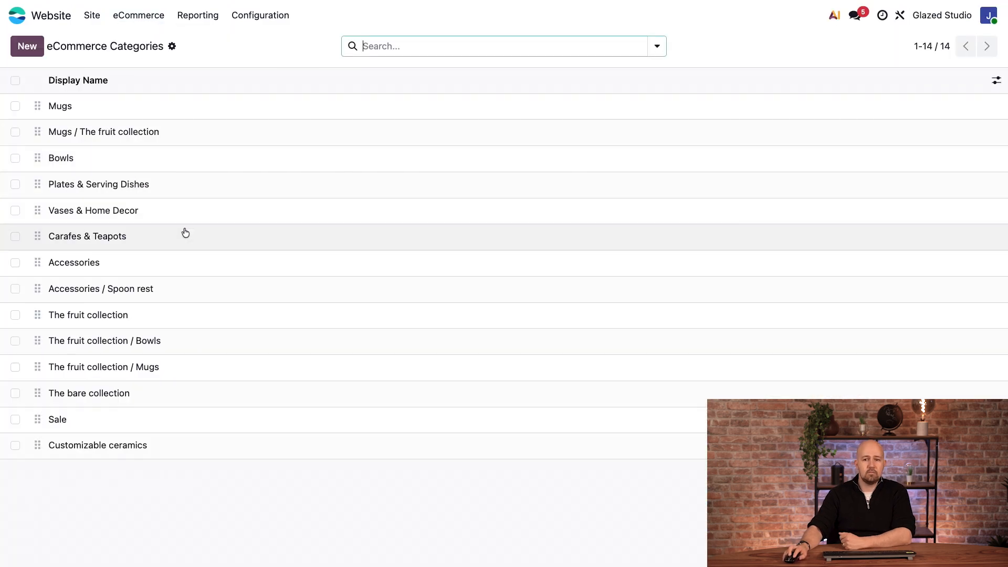
click(58, 420)
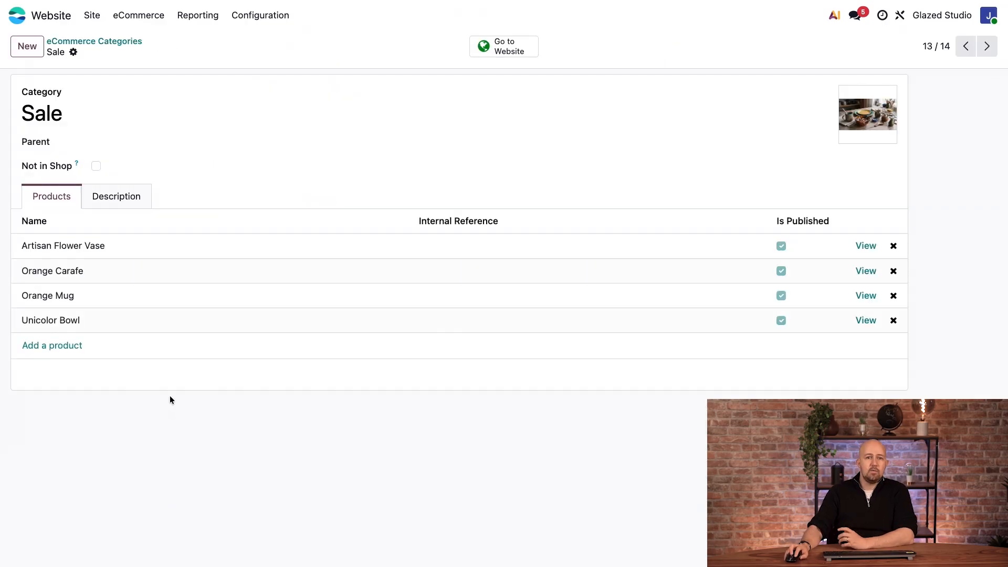
click(95, 166)
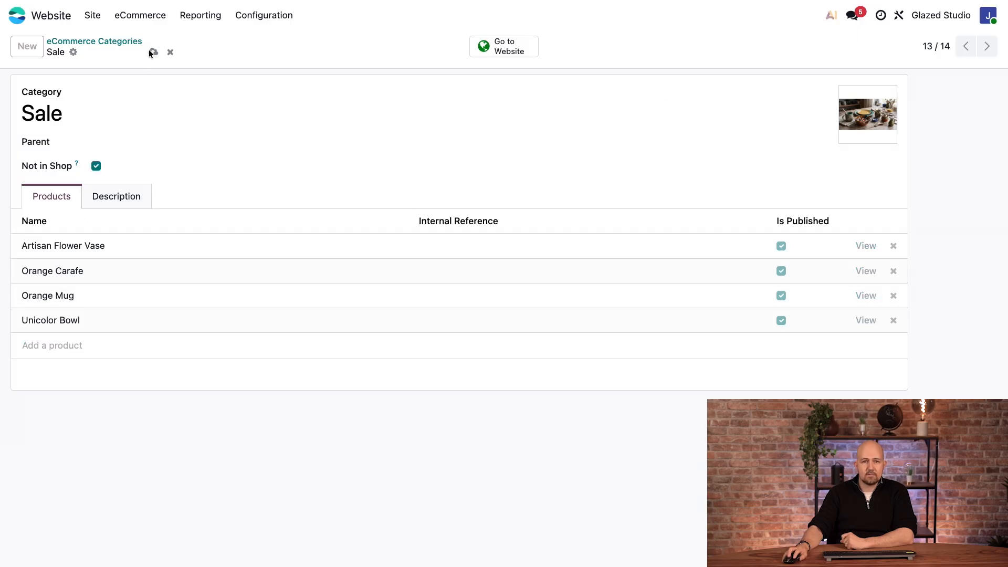
Check the category list and category banners on the shop page for the Sale category
click(136, 17)
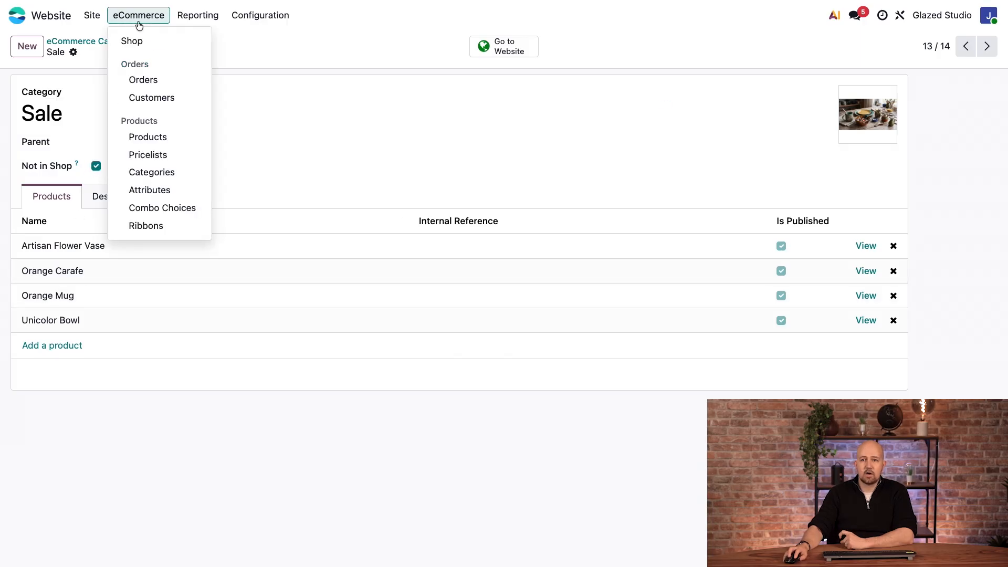
click(154, 46)
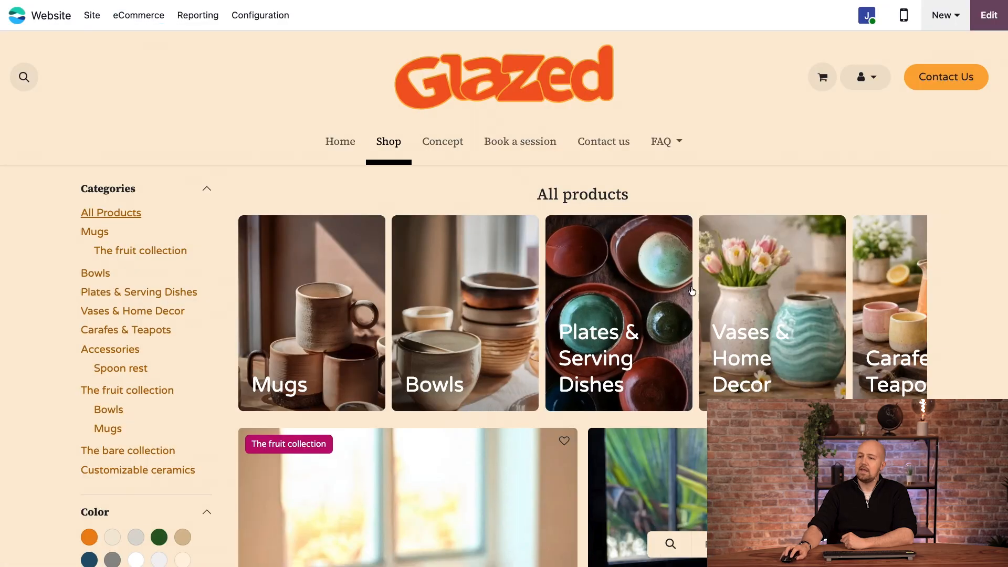
scroll(788, 302, right, 10)
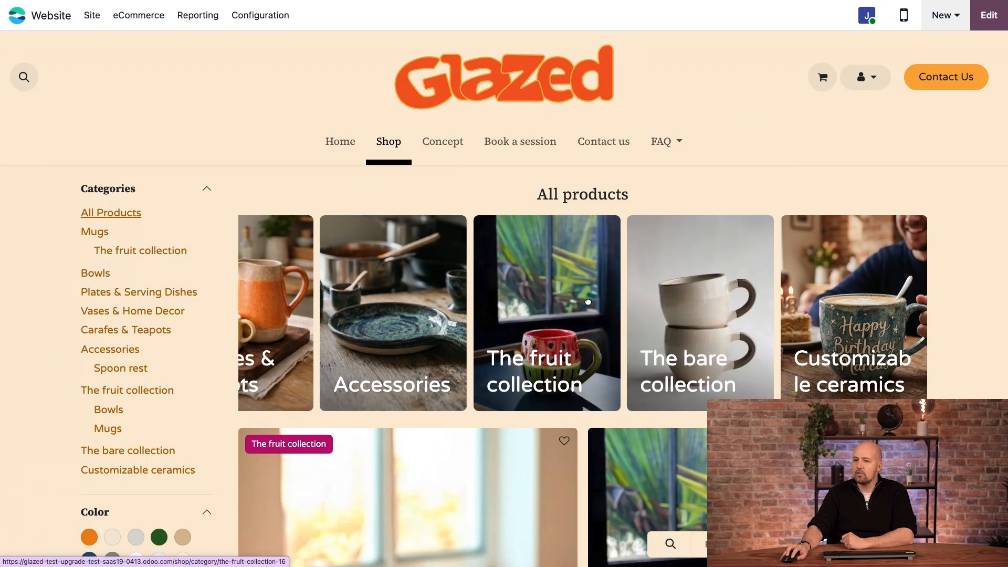
scroll(479, 290, left, 10)
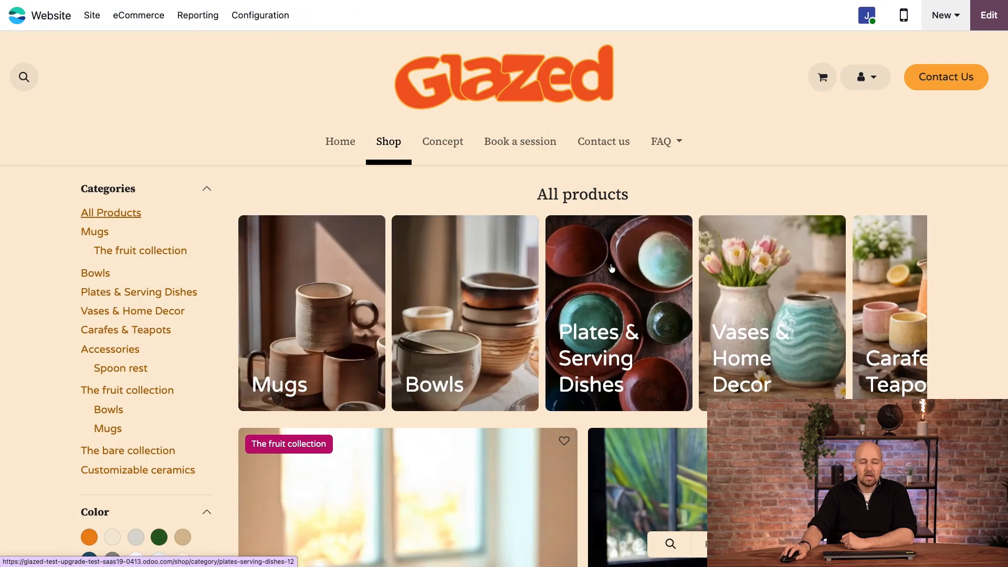